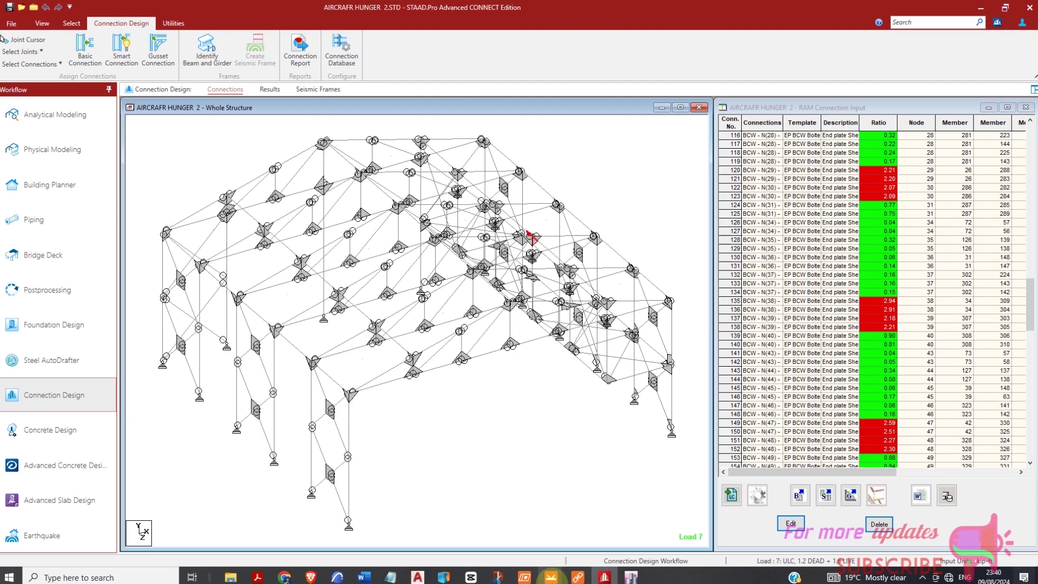
# Step: Inspect the Con 139 beams in IDEA StatiCa in perspective, then return to STAAD.Pro
pyautogui.moveTo(551, 576)
pyautogui.click(601, 527)
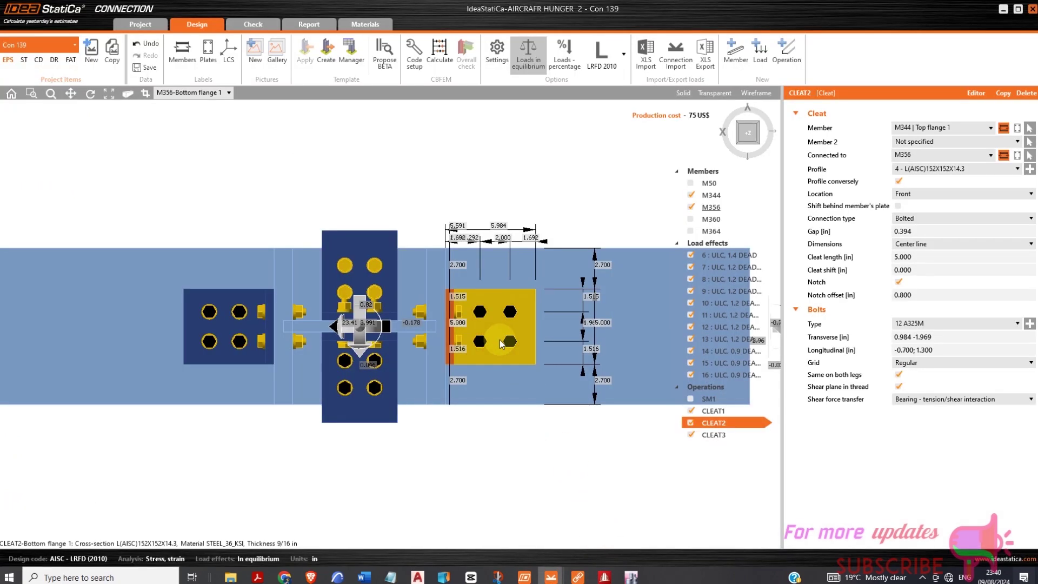
pyautogui.rightClick(524, 363)
pyautogui.click(731, 147)
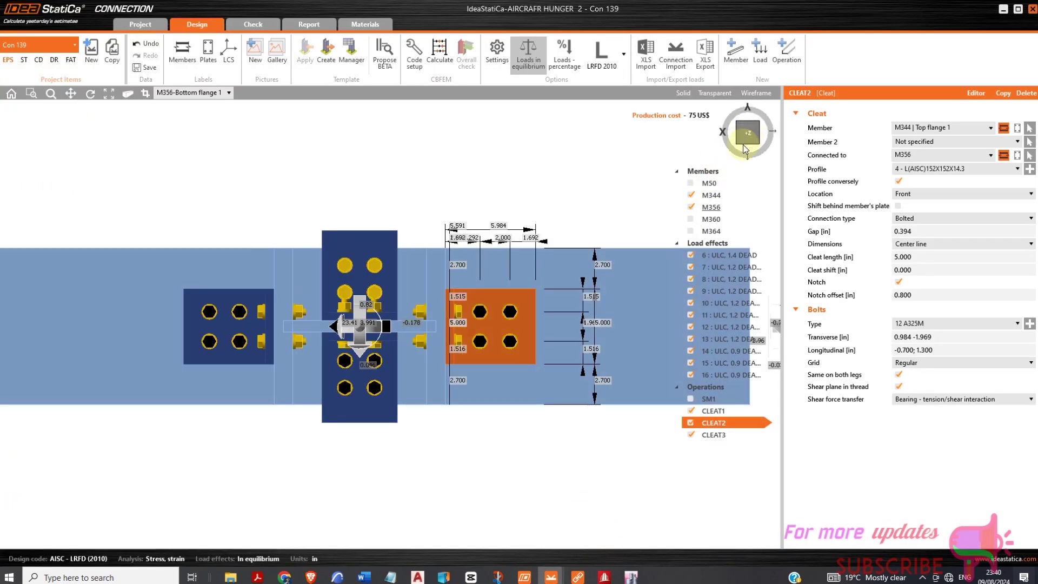
pyautogui.moveTo(743, 145); pyautogui.dragTo(606, 260)
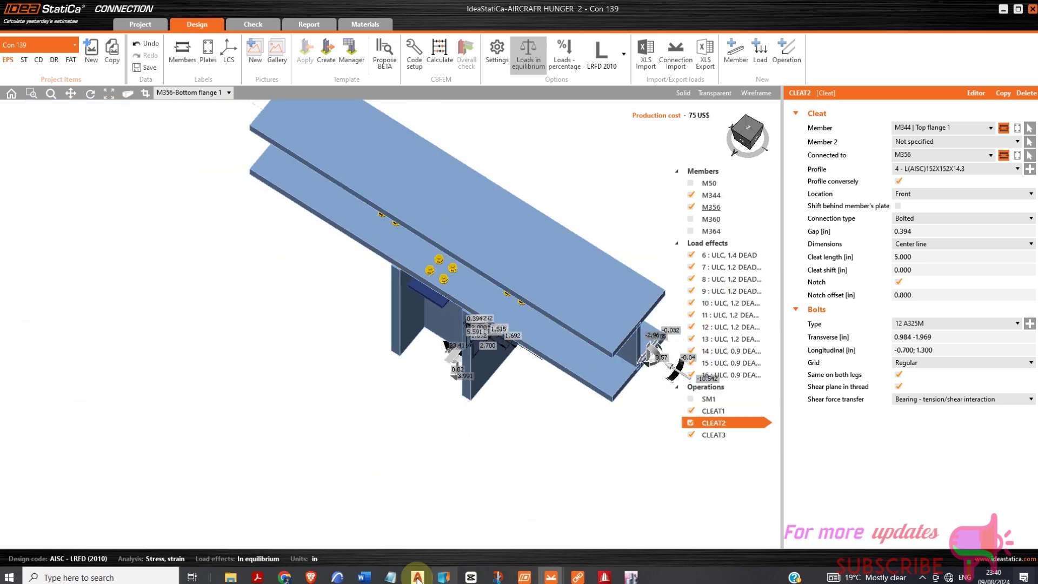
pyautogui.click(605, 576)
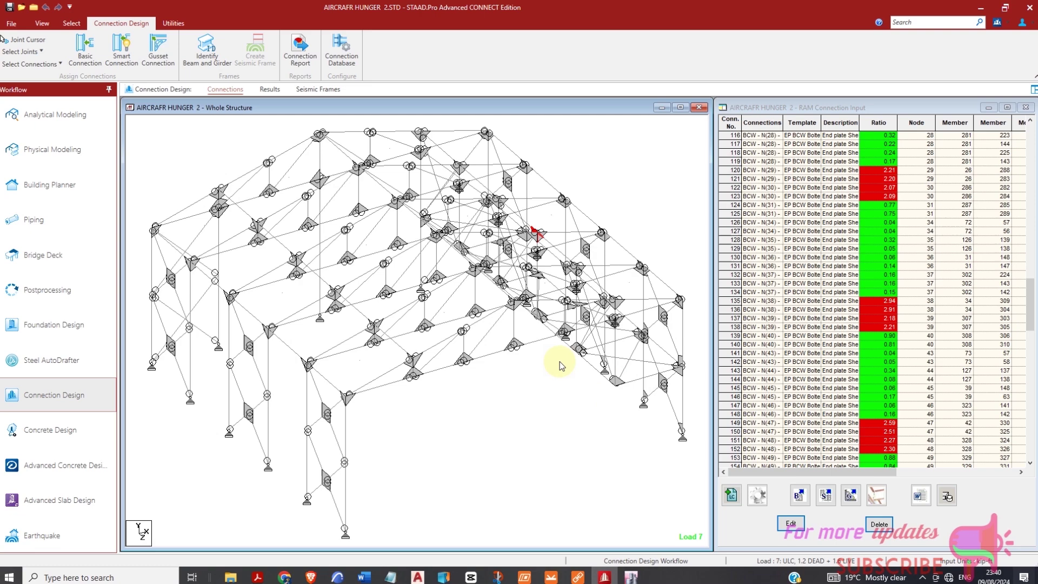
# Step: Switch to the Joint Cursor and pick joint 139 to list its connections
pyautogui.scroll(-2, 394, 343)
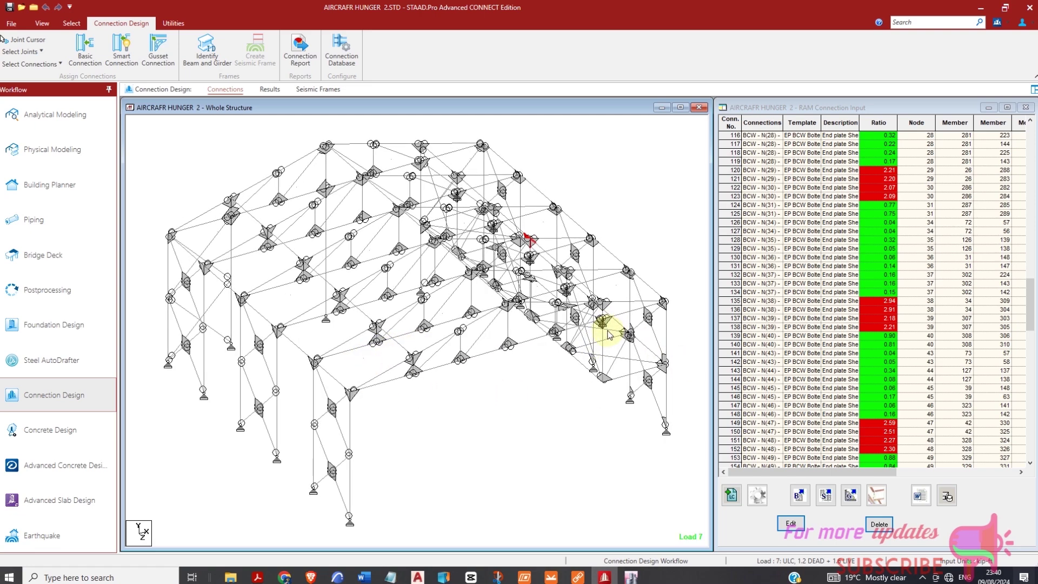
pyautogui.scroll(-2, 609, 335)
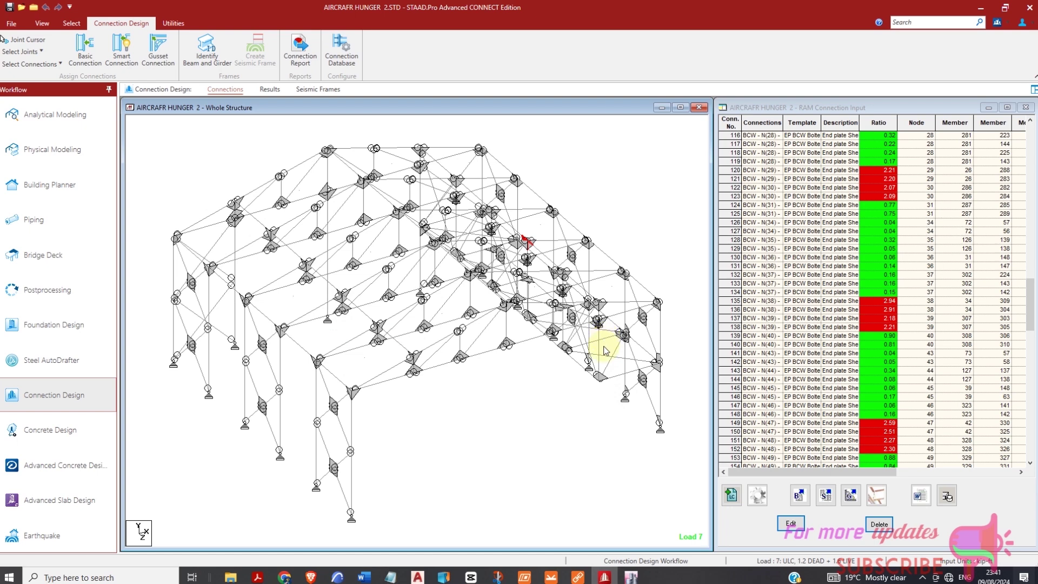
pyautogui.scroll(2, 604, 327)
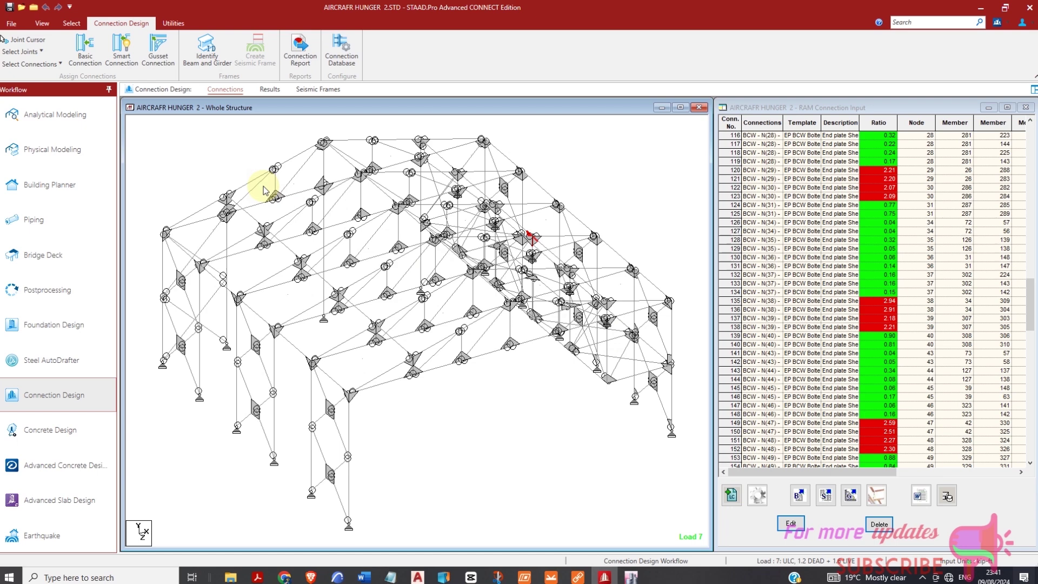
pyautogui.click(29, 42)
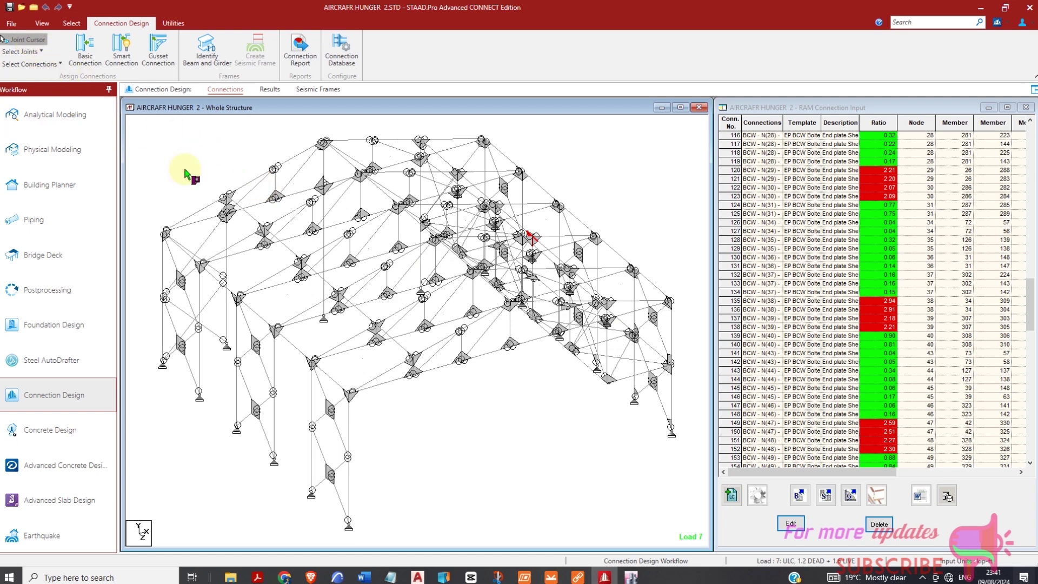
pyautogui.click(609, 322)
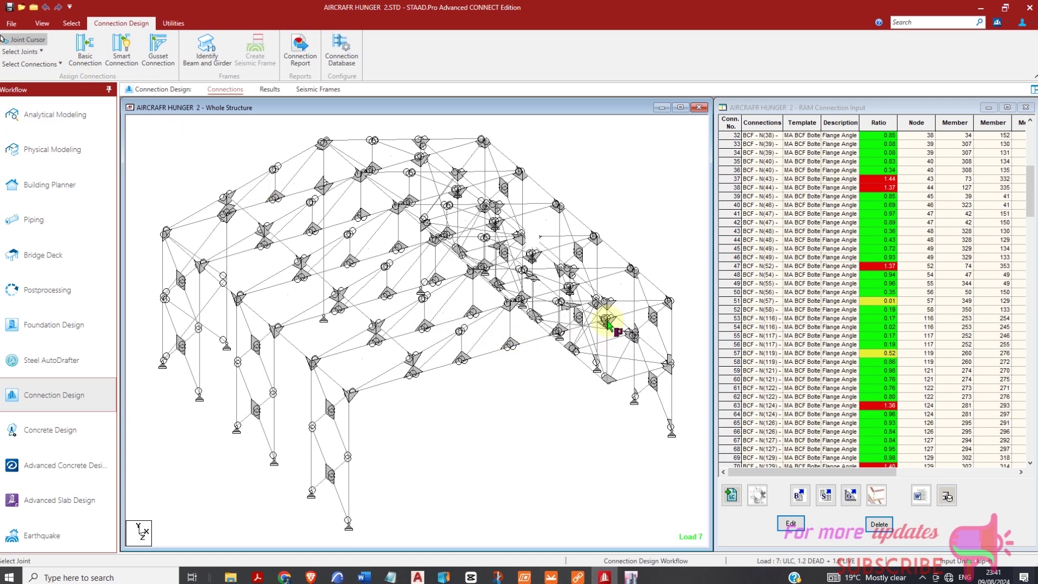
pyautogui.click(605, 323)
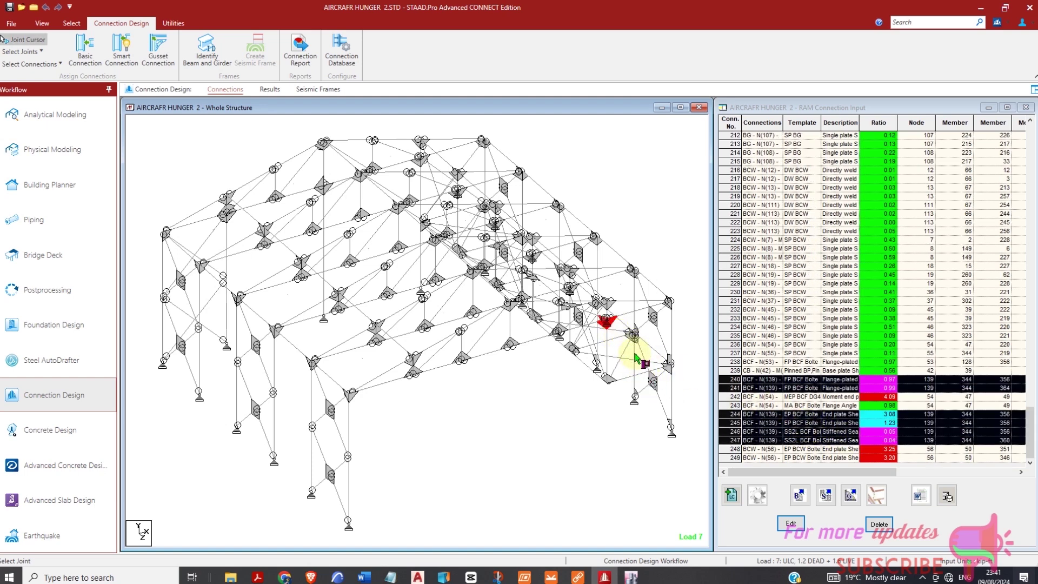
# Step: Open connection 249 in Connection Pad, then close it
pyautogui.click(733, 457)
pyautogui.doubleClick(733, 458)
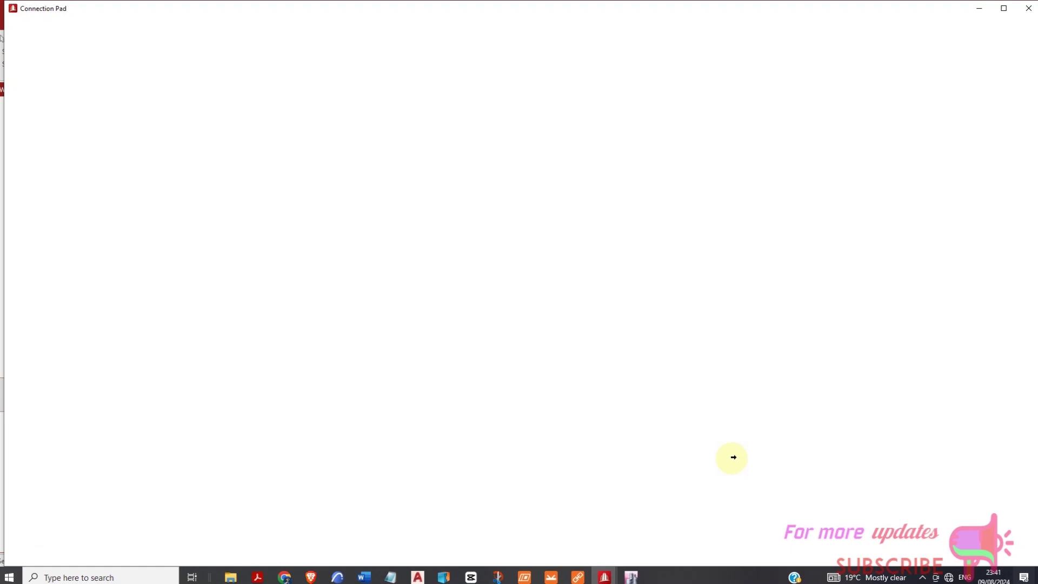
pyautogui.click(1023, 16)
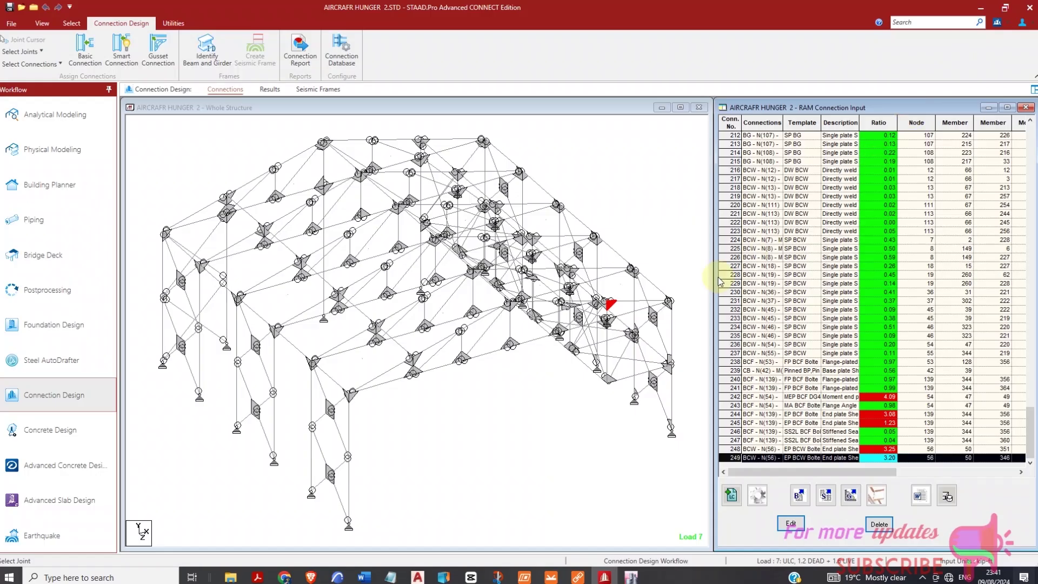
# Step: Reselect joint 139 so its six connection rows are highlighted
pyautogui.click(607, 320)
pyautogui.scroll(2, 607, 324)
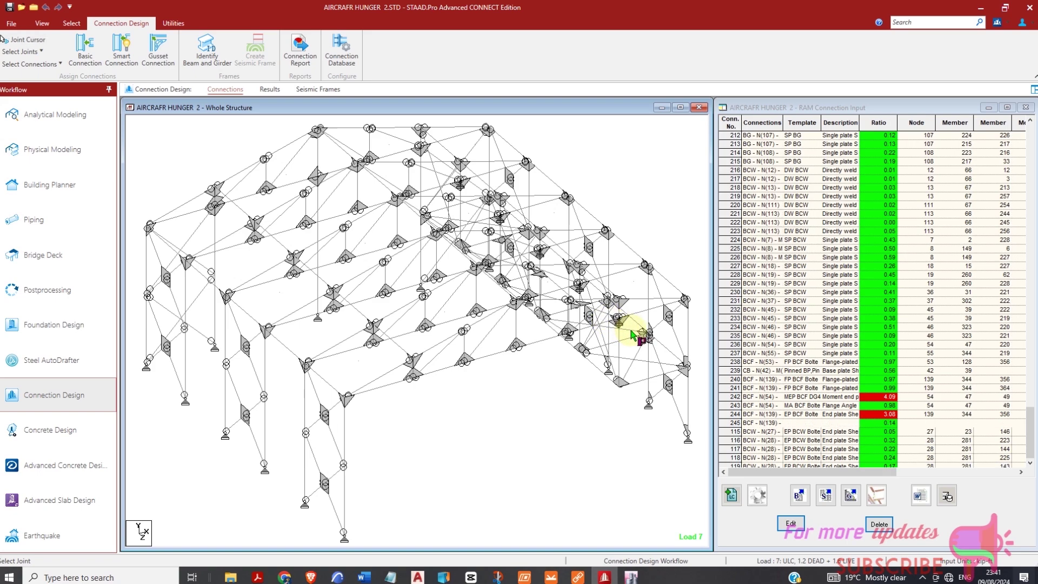
pyautogui.click(619, 323)
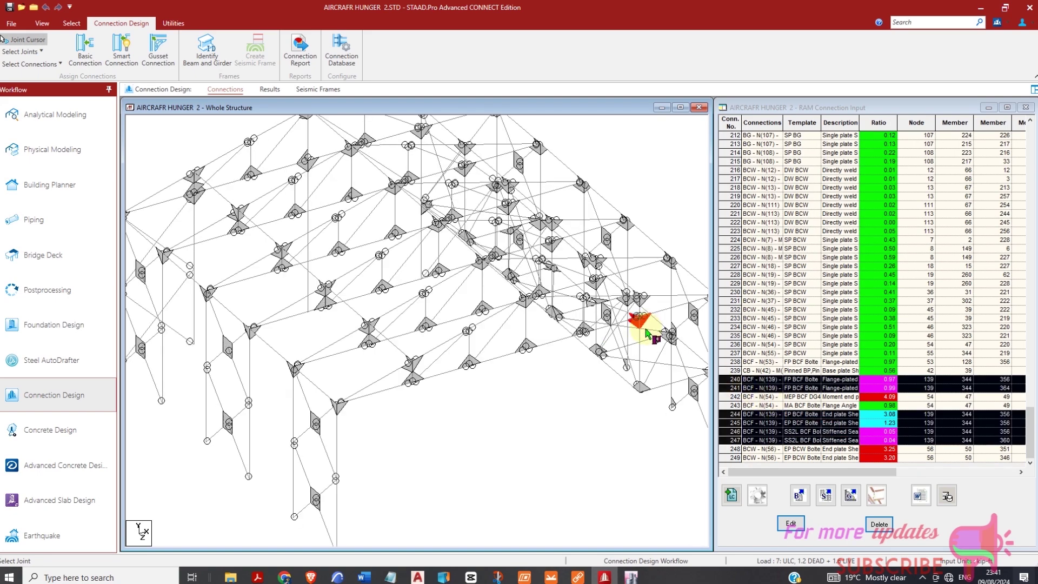
pyautogui.scroll(1, 348, 329)
# Step: Rotate the structure three steps from the View tab toward a frontal view
pyautogui.click(43, 23)
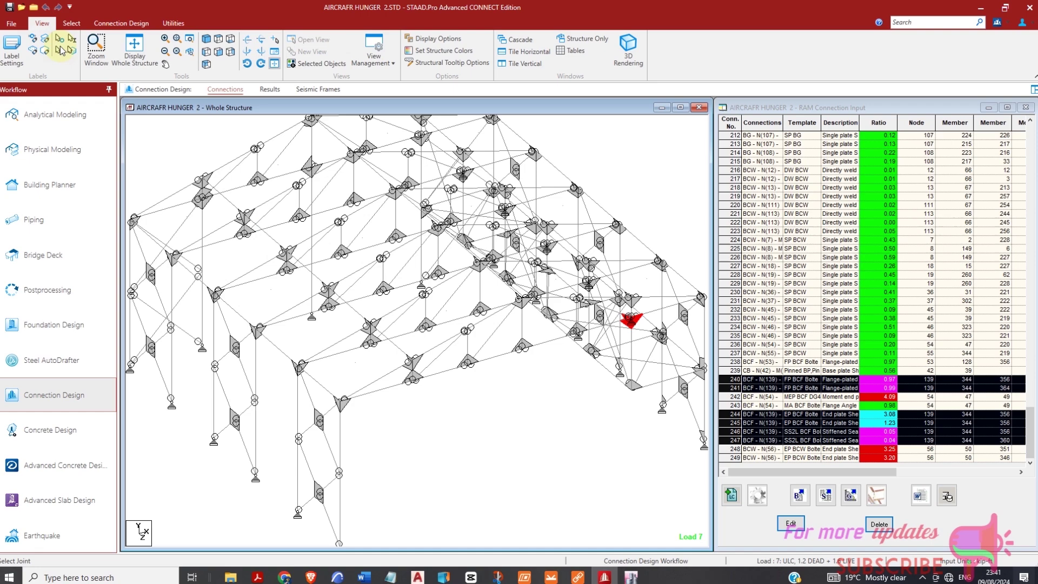
pyautogui.click(259, 58)
pyautogui.click(260, 58)
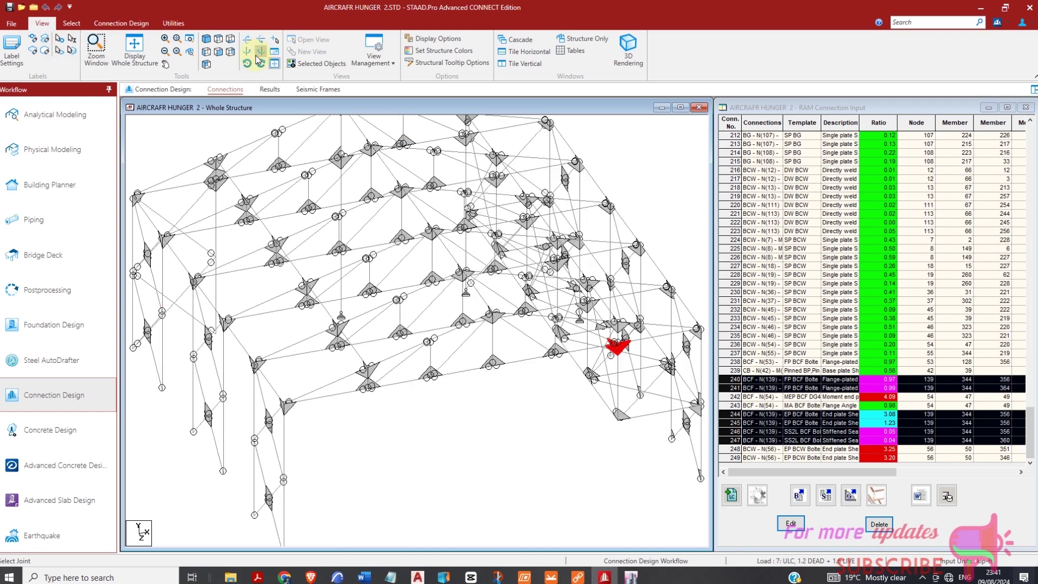
pyautogui.click(259, 58)
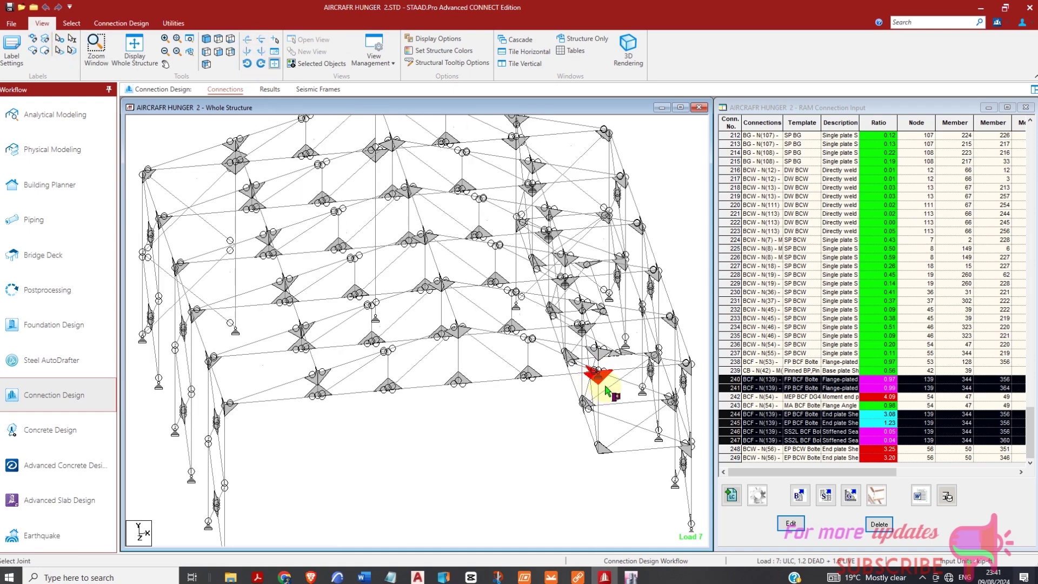
# Step: Pick joint 139 again, highlighting Con 244 (3.08) and Con 245 (1.23)
pyautogui.click(604, 392)
pyautogui.click(595, 381)
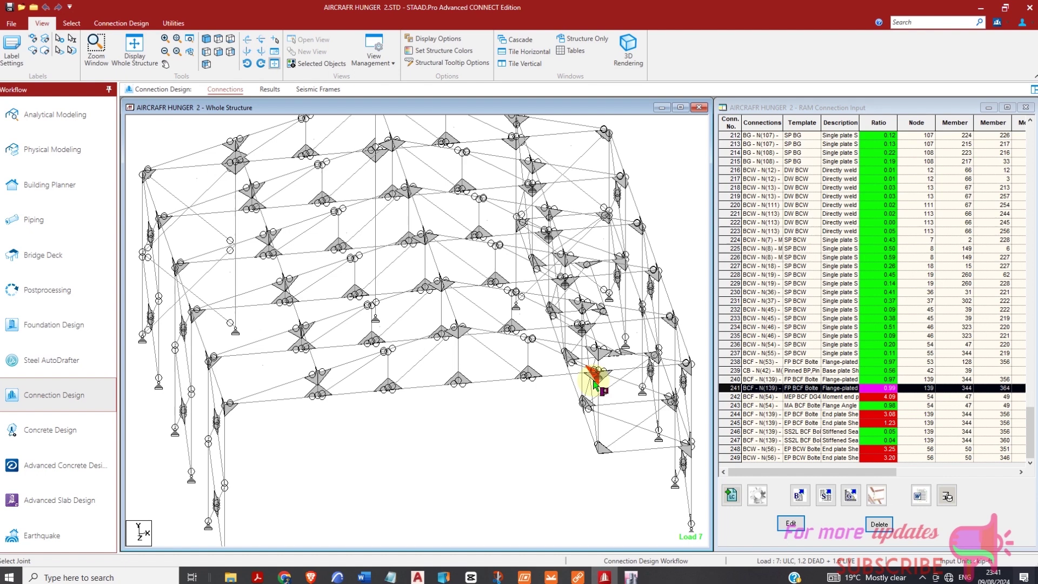
pyautogui.click(605, 385)
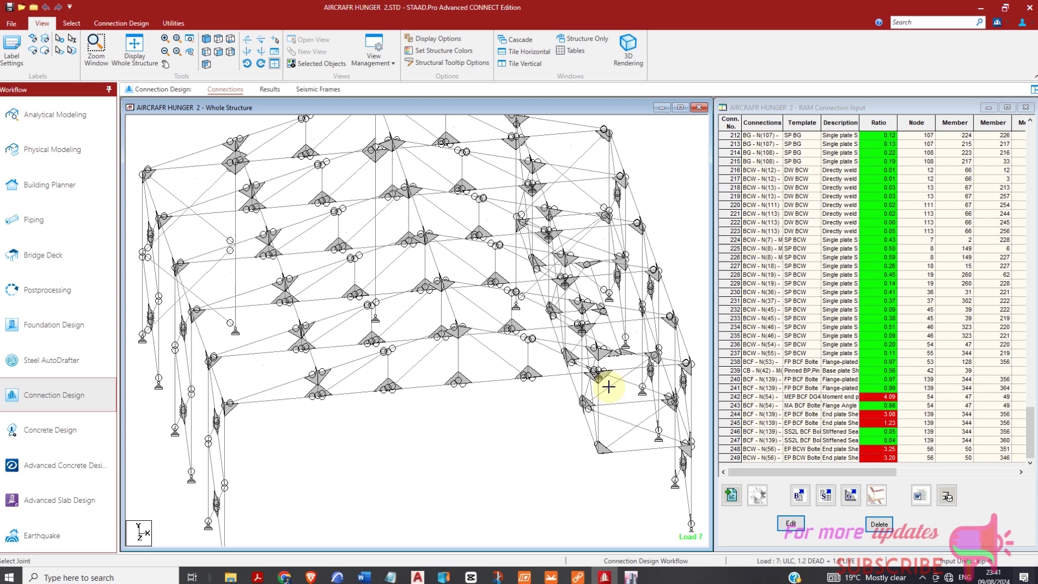
pyautogui.click(613, 395)
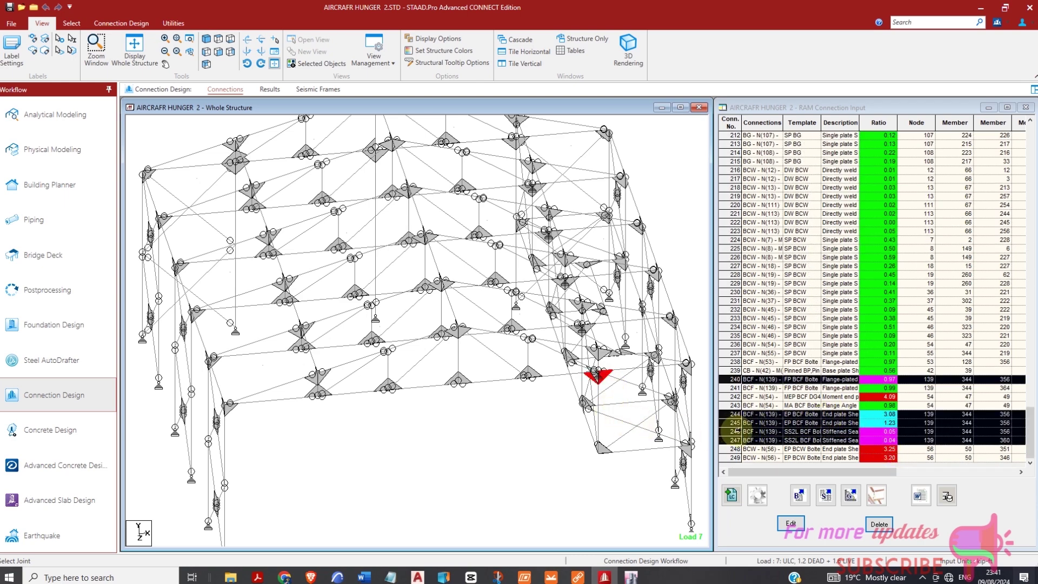
# Step: Open stiffened seated connection 246 (W10X112, L25153 angles) and orbit and zoom its 3D view
pyautogui.doubleClick(736, 431)
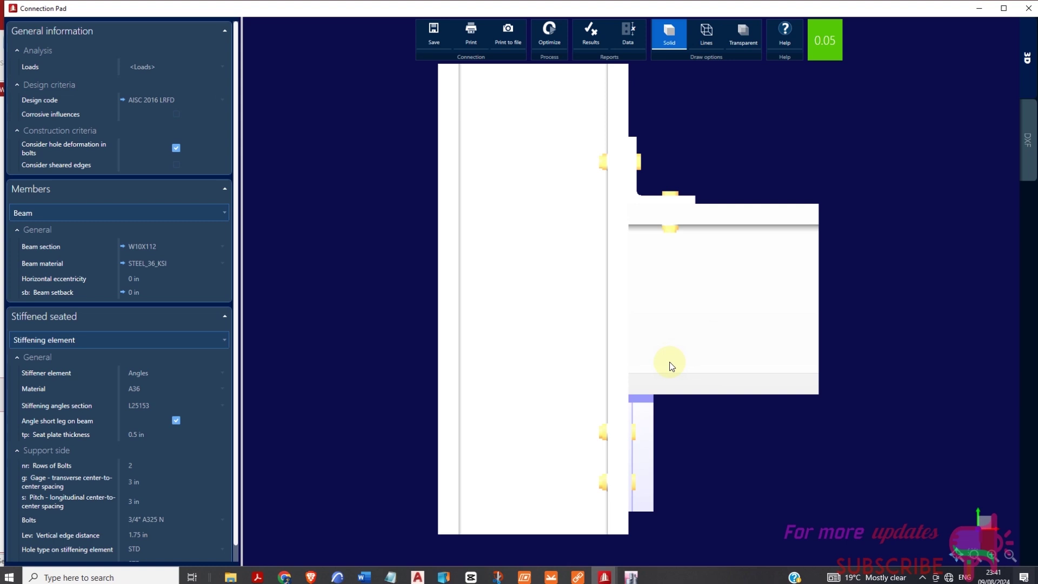
pyautogui.moveTo(670, 366); pyautogui.dragTo(738, 262)
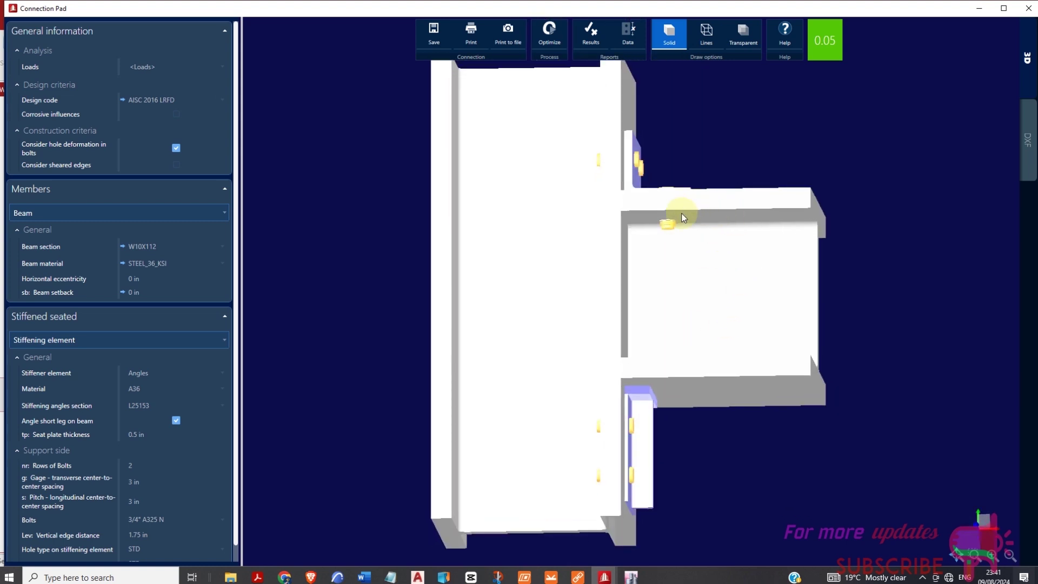
pyautogui.scroll(-2, 682, 218)
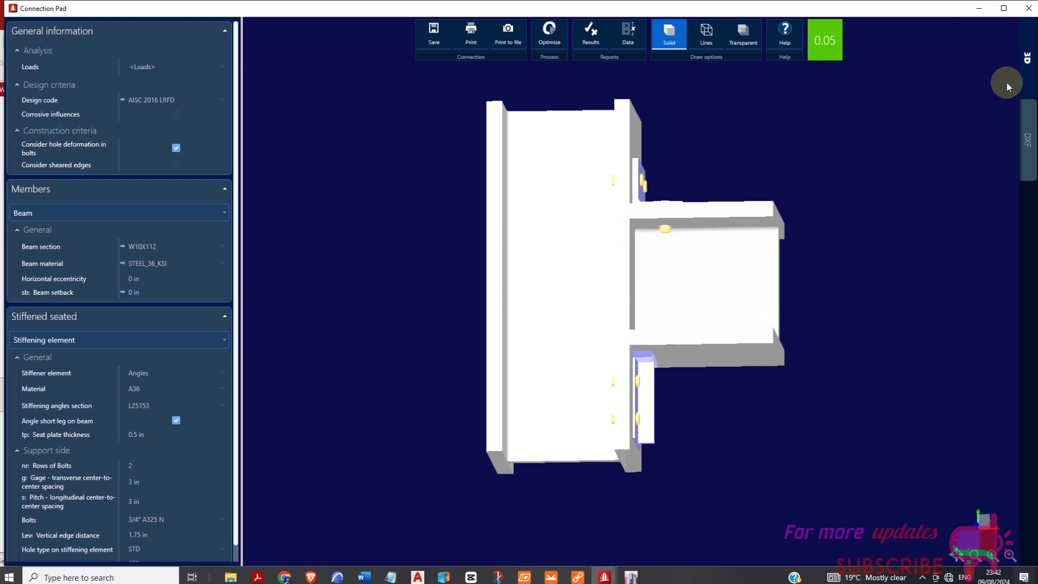
# Step: Close Connection Pad and set the select cursor to beams, plates and solids
pyautogui.click(1029, 8)
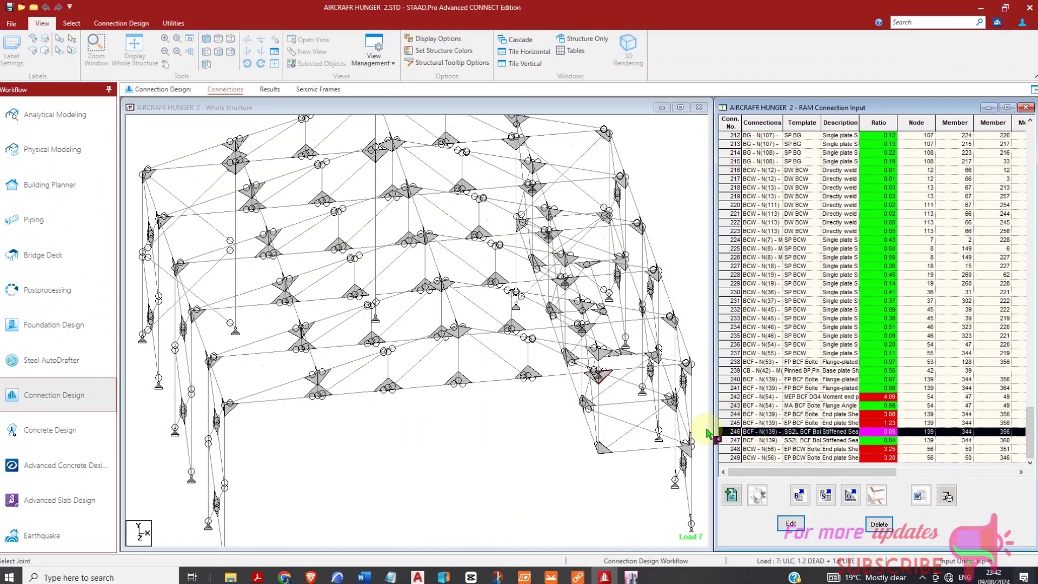
pyautogui.rightClick(528, 417)
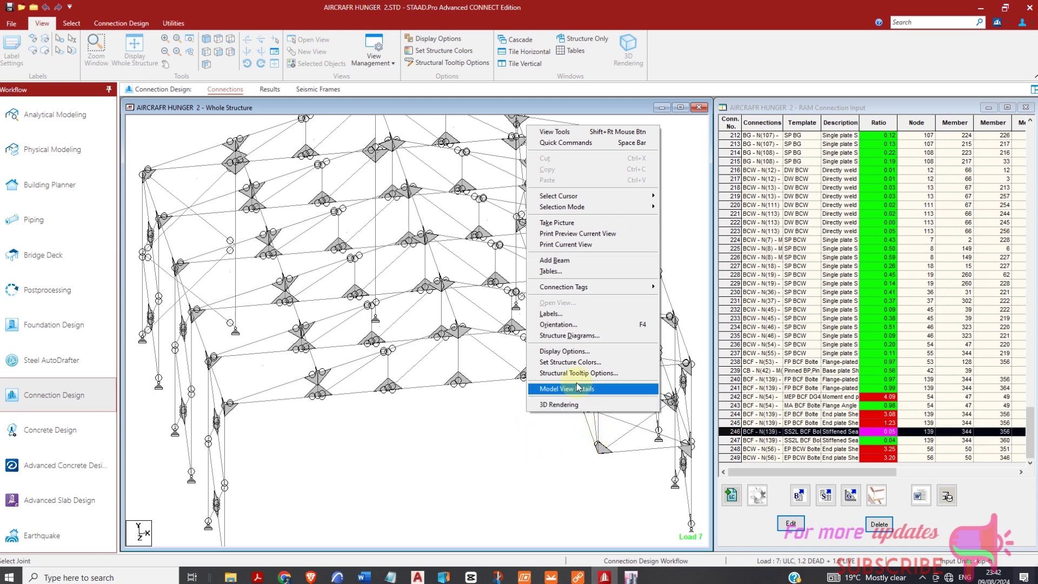
pyautogui.rightClick(471, 432)
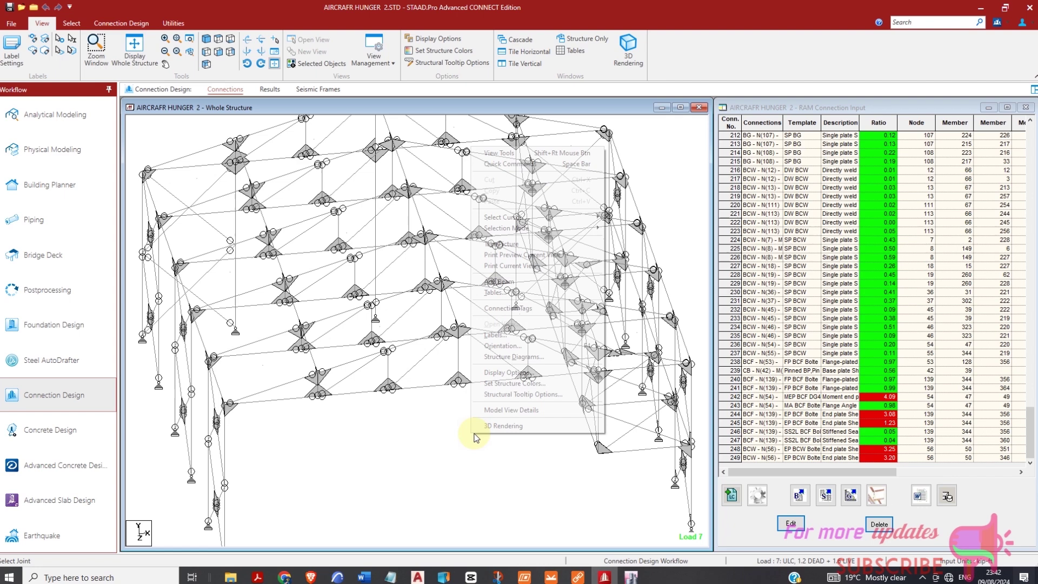
pyautogui.moveTo(546, 221)
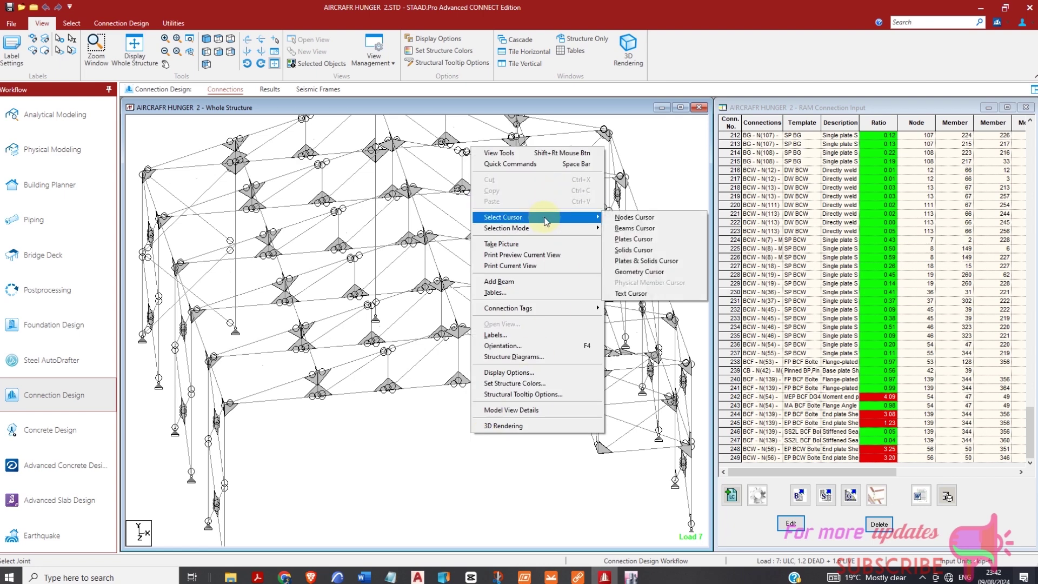
pyautogui.click(638, 261)
# Step: Select the beams meeting at the hanger joint and turn the view toward it
pyautogui.moveTo(593, 381); pyautogui.dragTo(613, 389, button='middle')
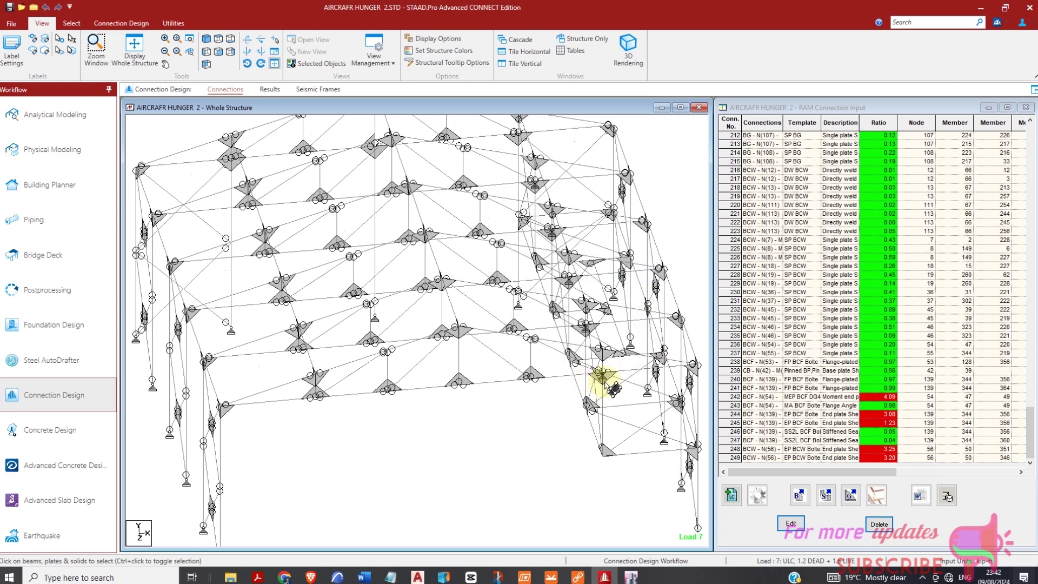
pyautogui.click(606, 373)
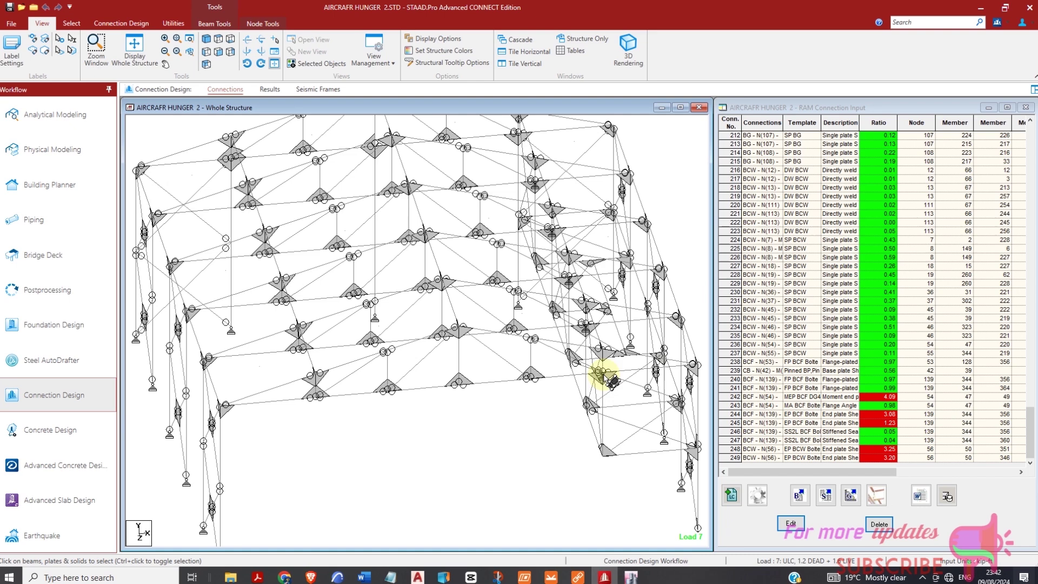
pyautogui.moveTo(603, 383); pyautogui.dragTo(570, 382, button='middle')
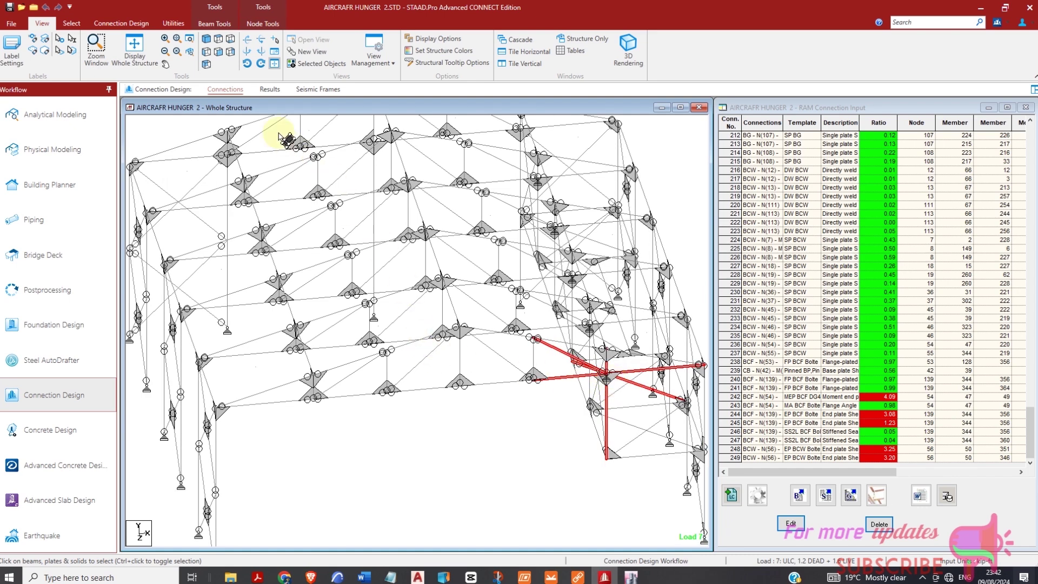
# Step: Rotate the model step by step, then reselect the hanger-joint beams
pyautogui.click(259, 53)
pyautogui.click(248, 53)
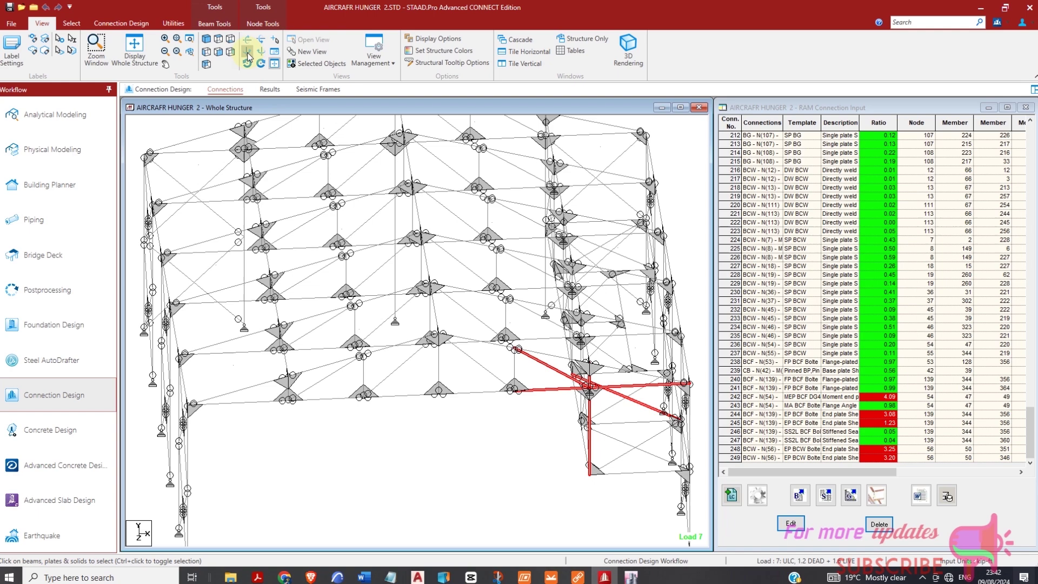
pyautogui.click(248, 56)
pyautogui.click(260, 53)
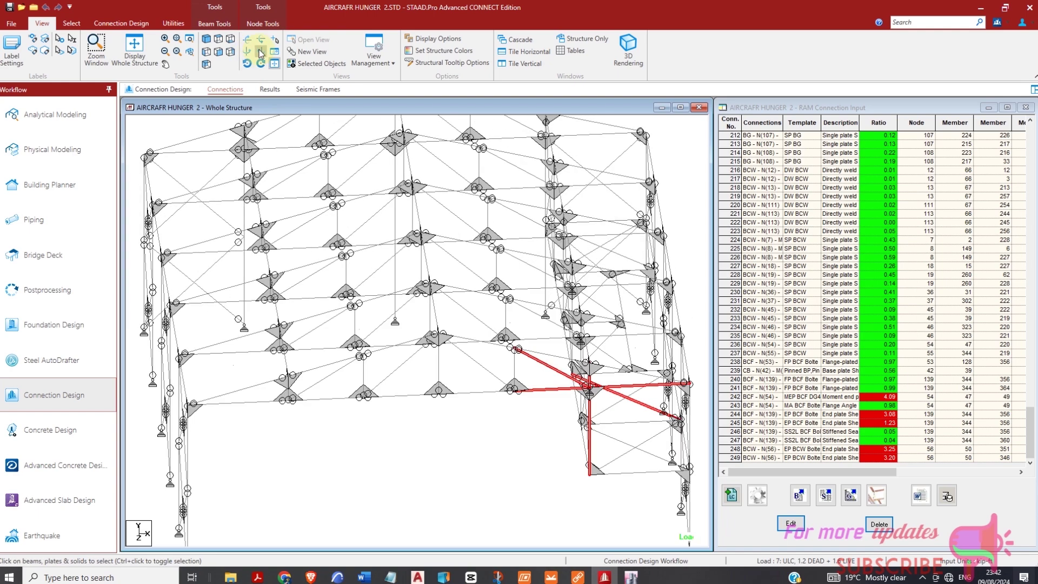
pyautogui.click(259, 52)
pyautogui.click(259, 52)
pyautogui.click(260, 53)
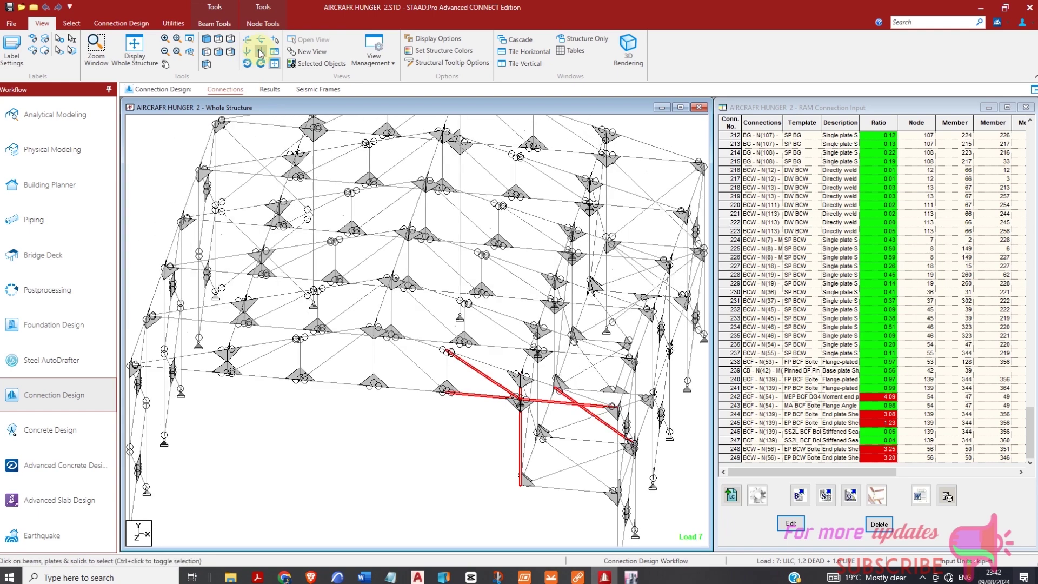
pyautogui.click(259, 52)
pyautogui.click(259, 52)
pyautogui.click(353, 323)
pyautogui.click(399, 410)
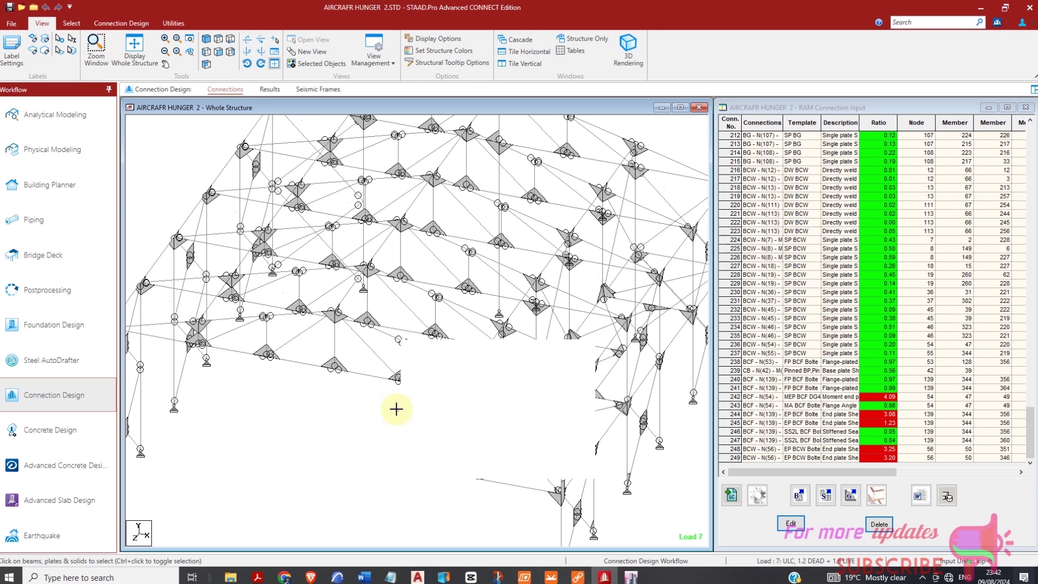
pyautogui.click(473, 399)
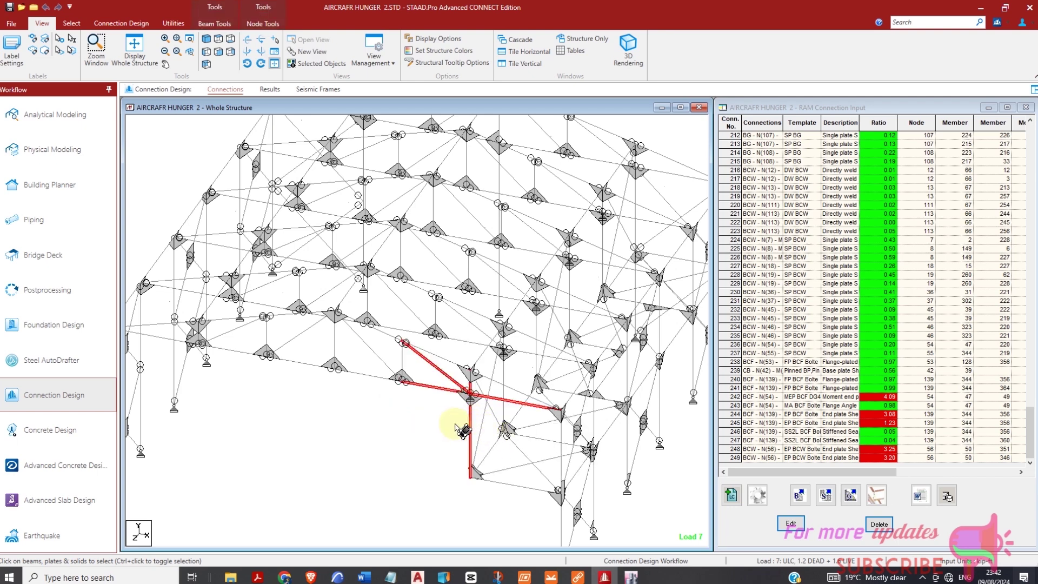
# Step: Check the IDEA STATICA command in the Utilities User Tools configuration, then close it
pyautogui.click(167, 26)
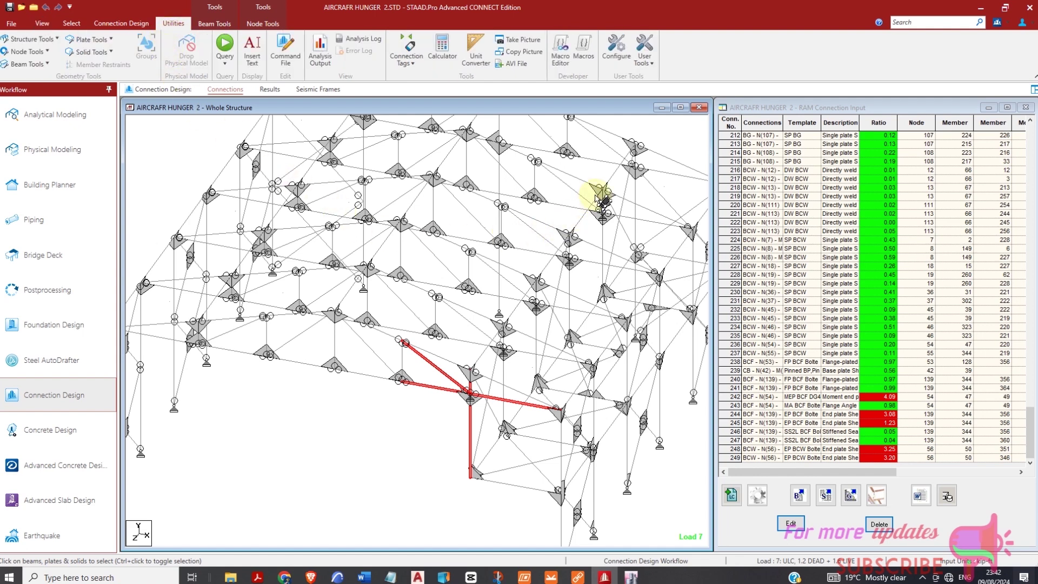
pyautogui.click(648, 65)
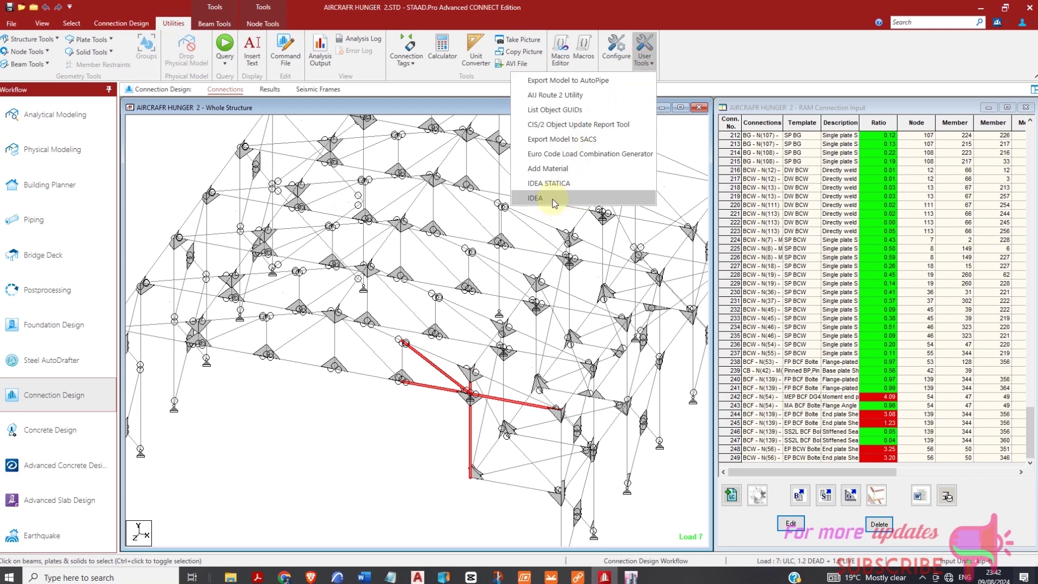
pyautogui.click(617, 54)
pyautogui.click(618, 61)
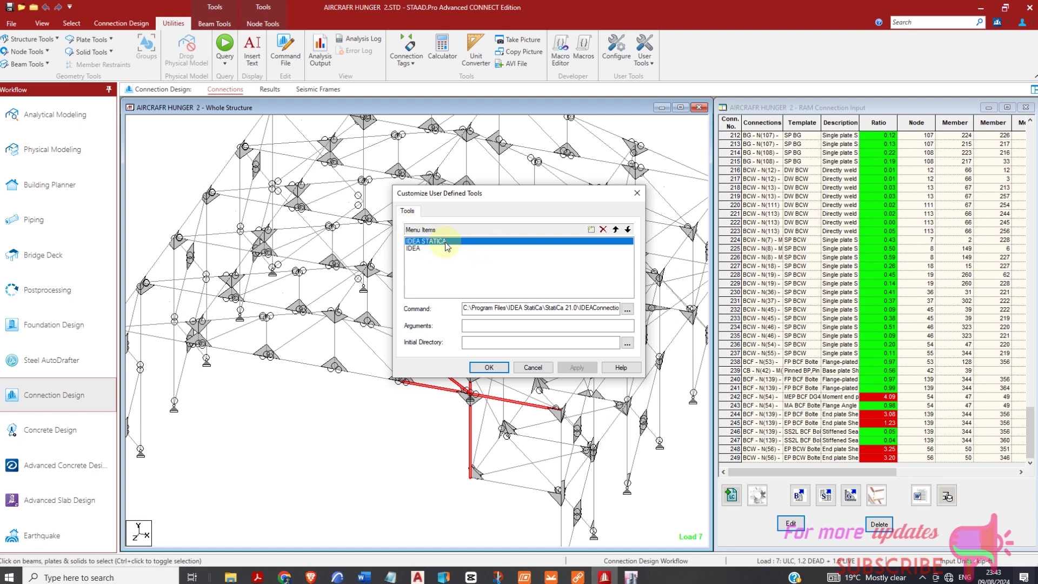
pyautogui.click(537, 368)
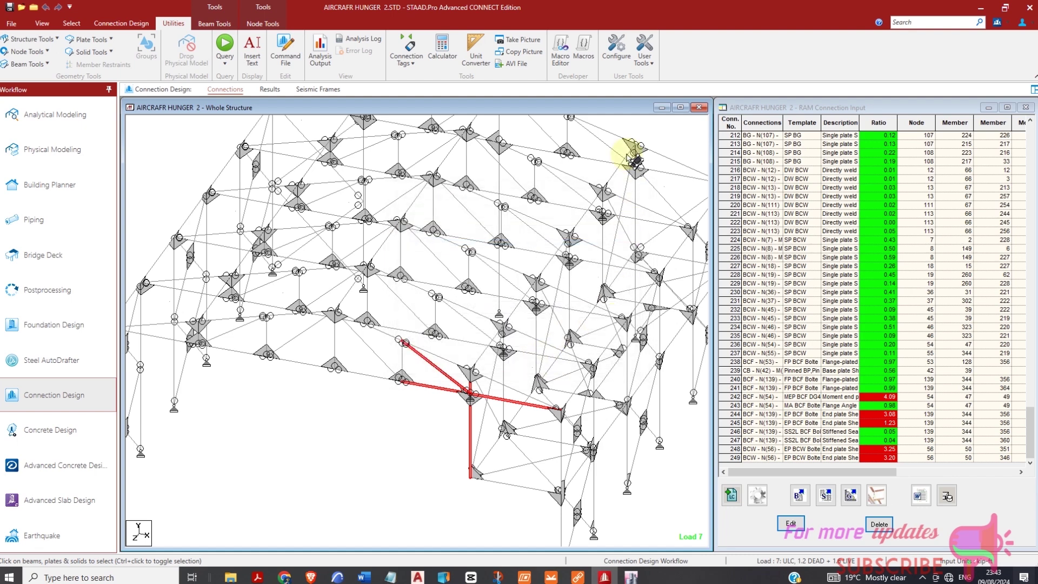
# Step: Launch IDEA STATICA from User Tools to send the hanger joint across
pyautogui.click(643, 48)
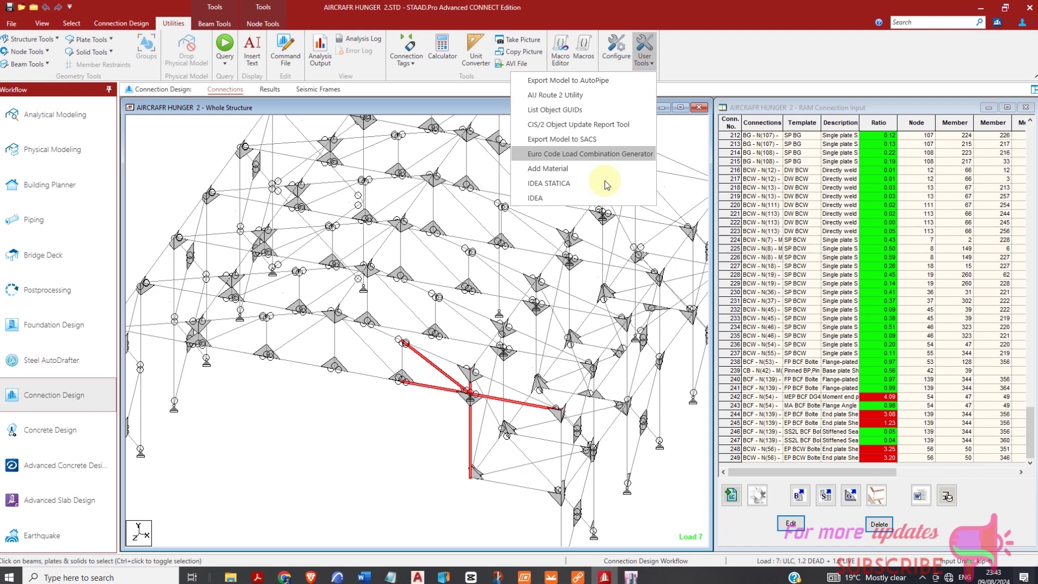
pyautogui.click(560, 188)
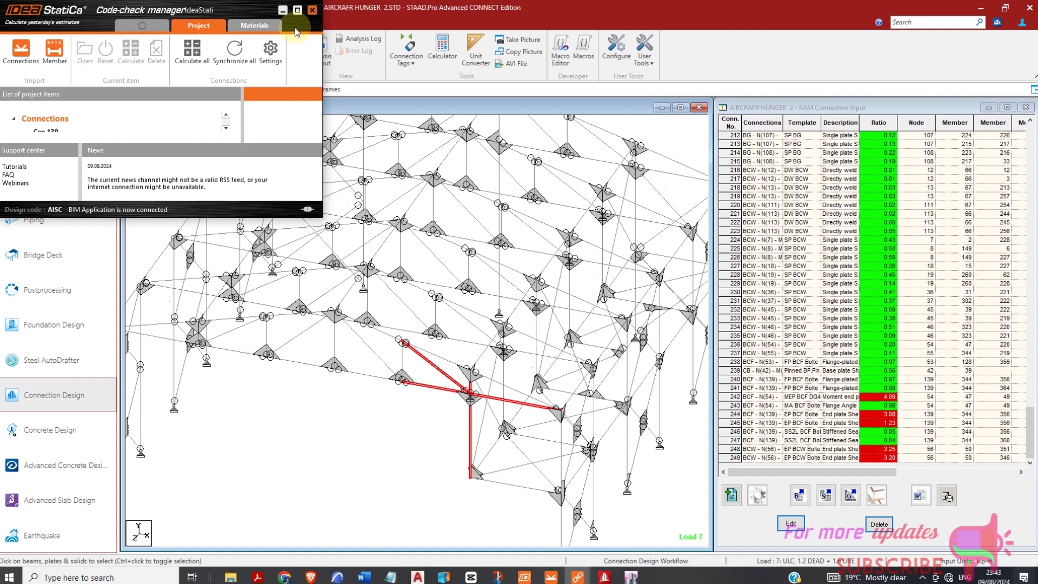
# Step: Maximize the Code-check manager, re-import connections, select Con 139 and dismiss the compression error
pyautogui.click(297, 10)
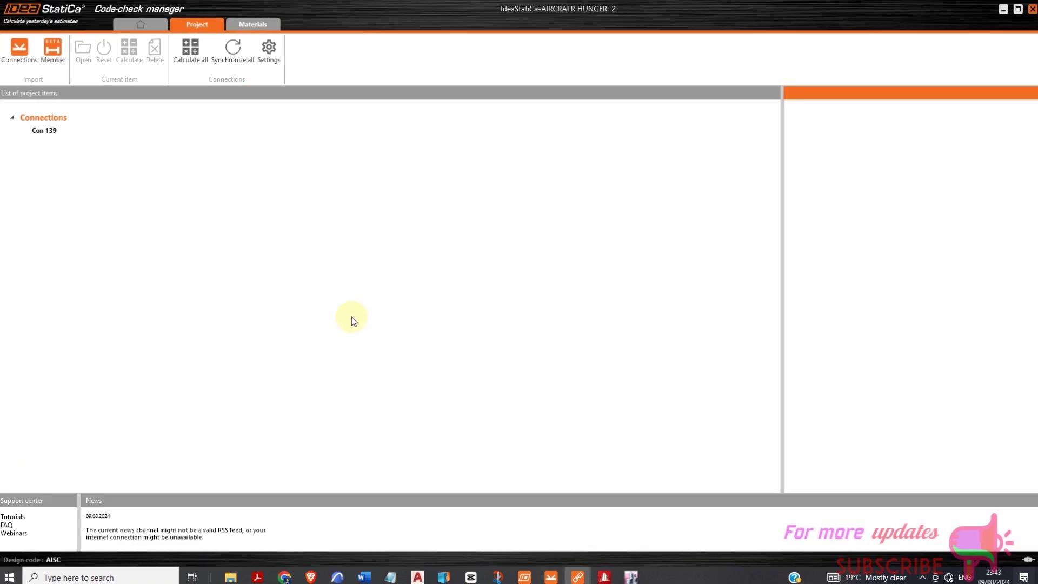
pyautogui.click(19, 49)
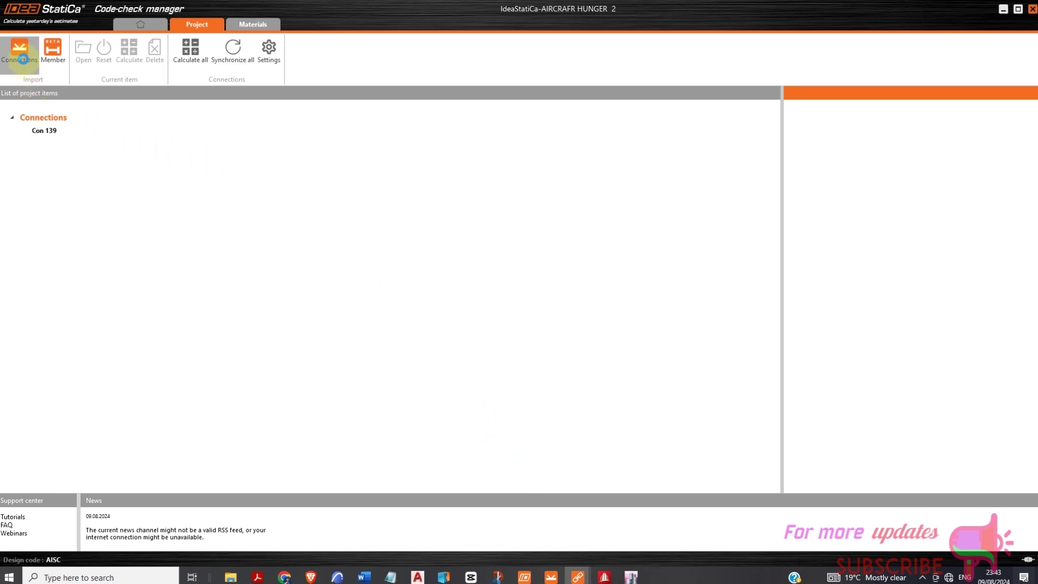
pyautogui.click(21, 54)
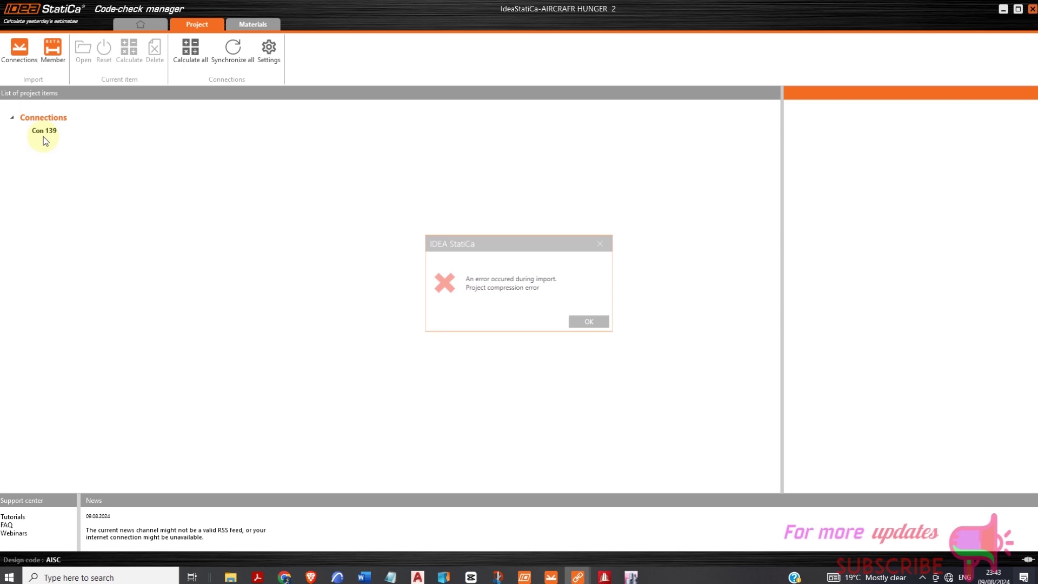
pyautogui.click(586, 322)
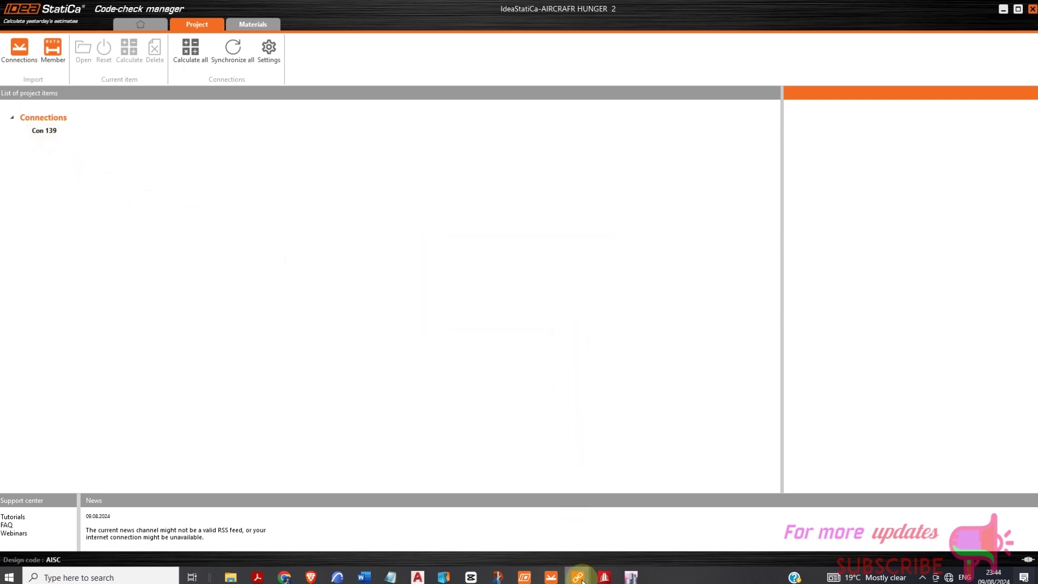
# Step: Close the duplicate IDEA StatiCa windows and the Code-check manager
pyautogui.moveTo(581, 580)
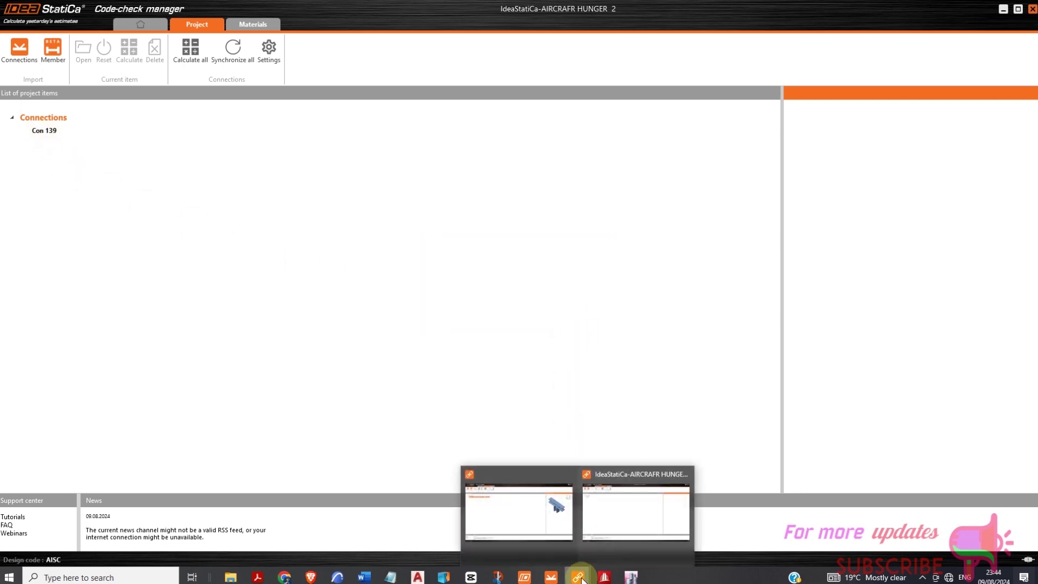
pyautogui.click(558, 512)
pyautogui.moveTo(578, 580)
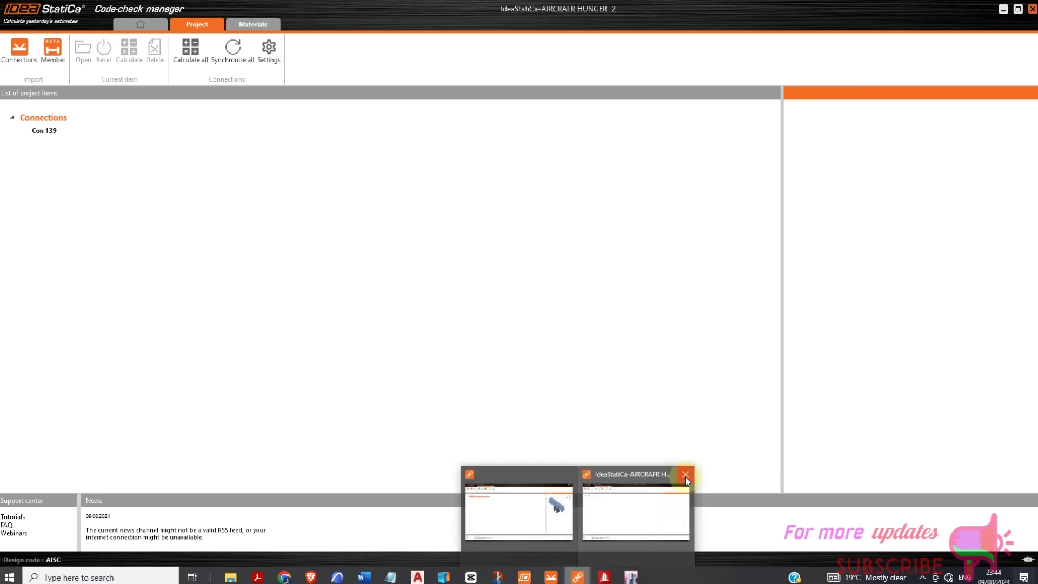
pyautogui.click(685, 476)
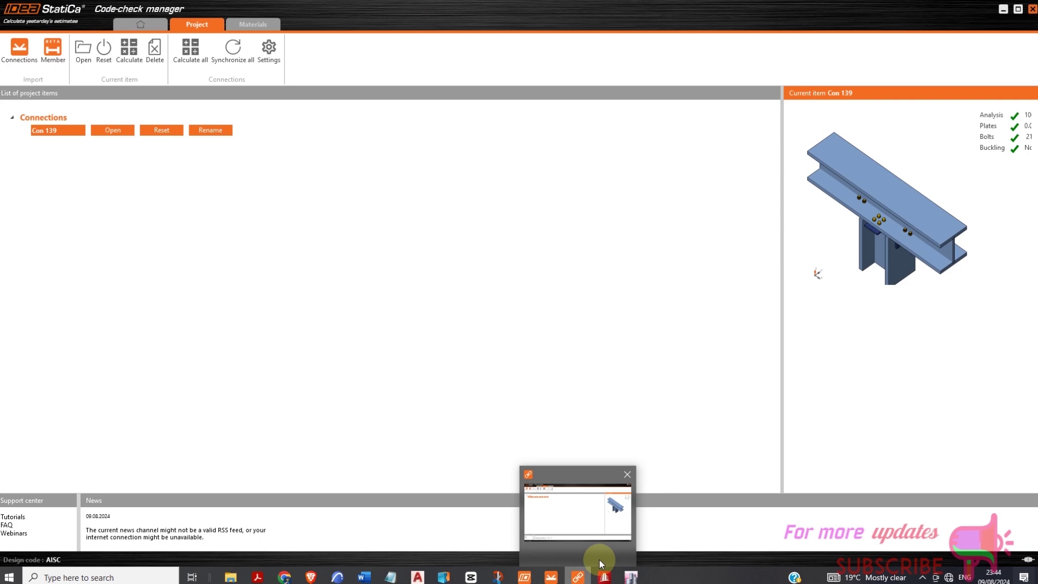
pyautogui.click(627, 474)
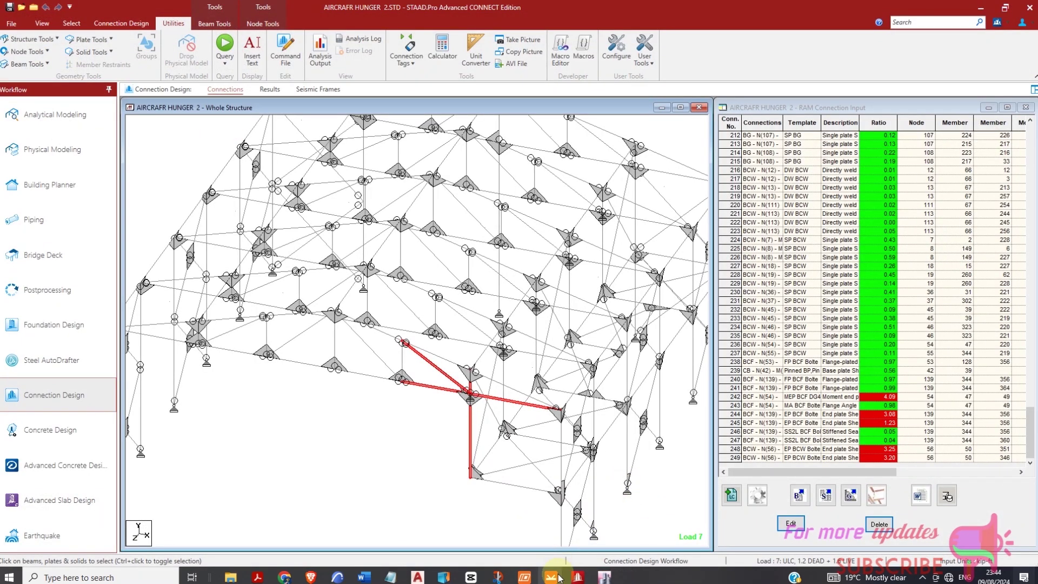
pyautogui.moveTo(551, 577)
pyautogui.click(658, 494)
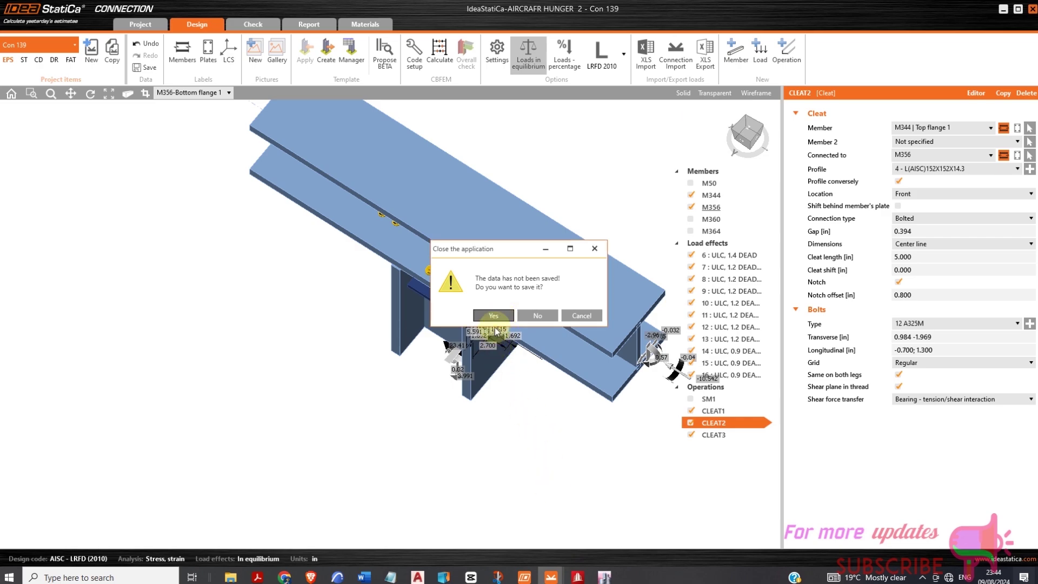
pyautogui.click(496, 316)
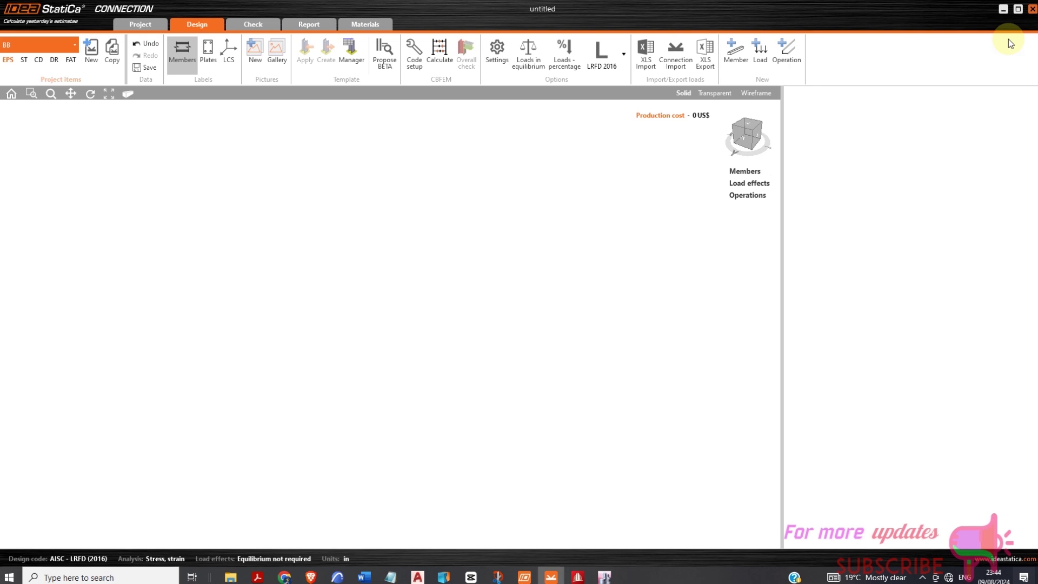
# Step: Exit IDEA StatiCa Connection, declining to save the untitled project
pyautogui.click(1032, 9)
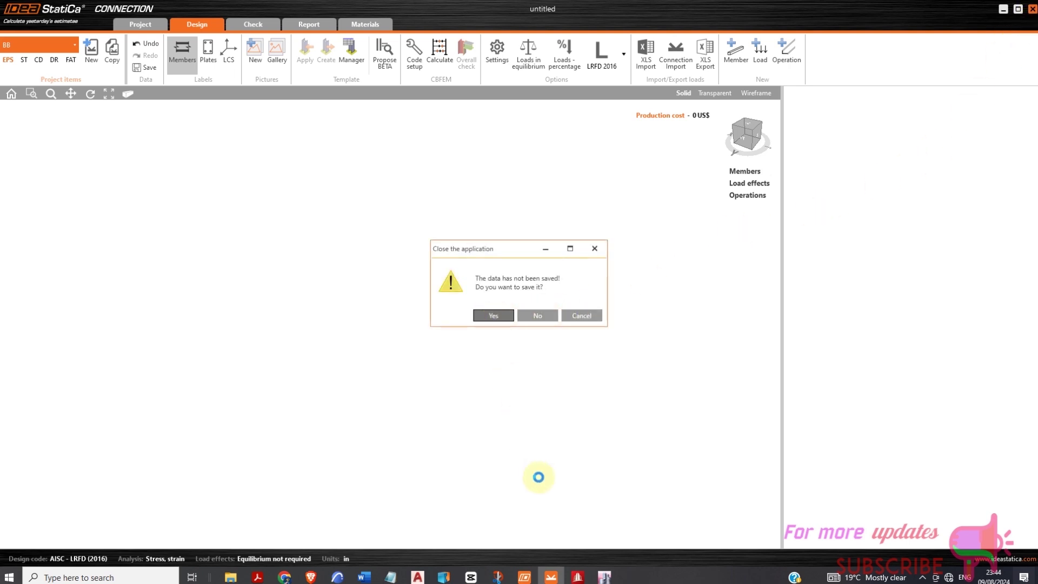
pyautogui.click(524, 577)
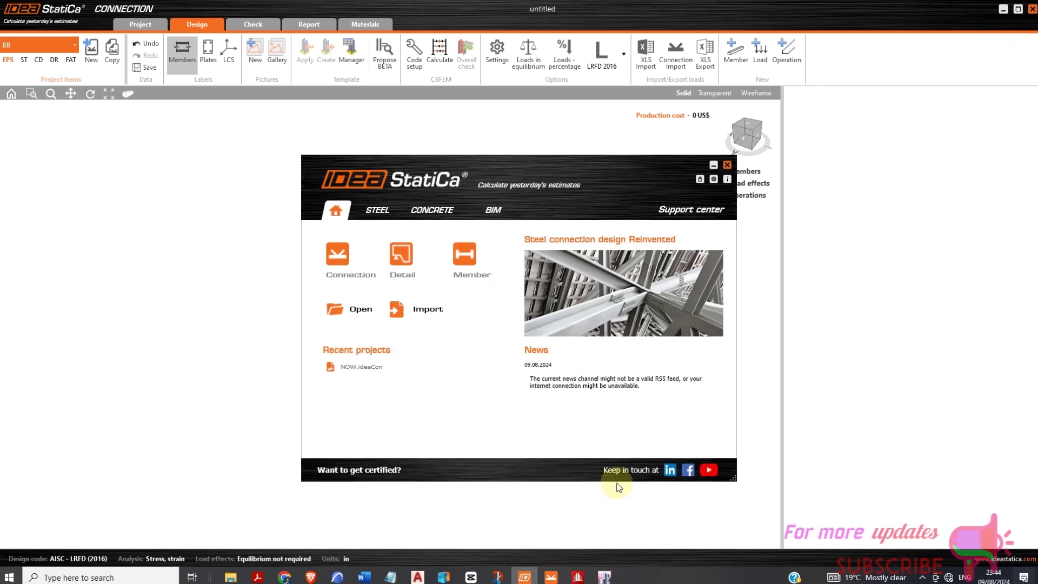
pyautogui.click(727, 165)
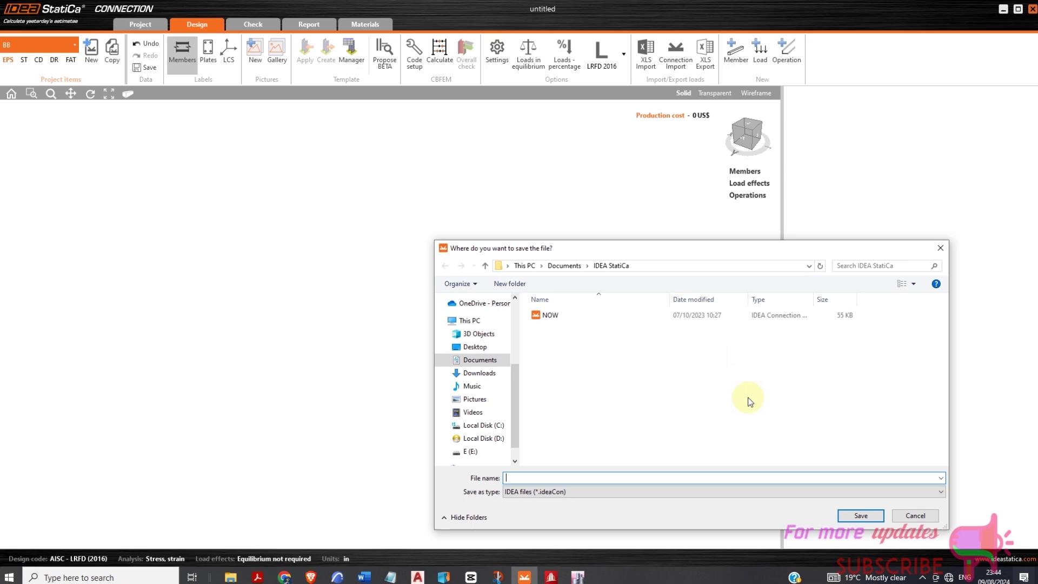
pyautogui.click(910, 517)
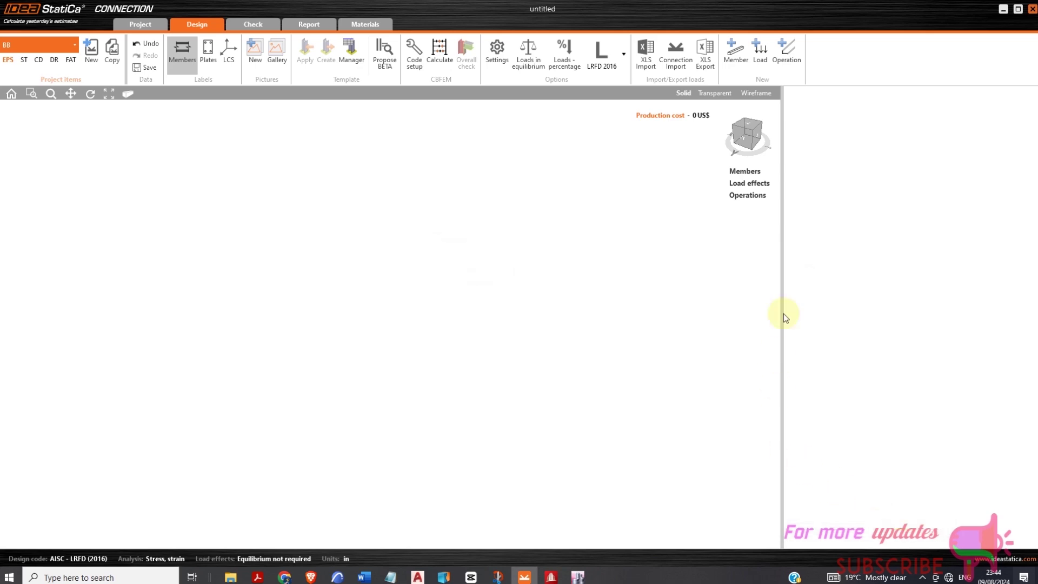
pyautogui.click(1031, 8)
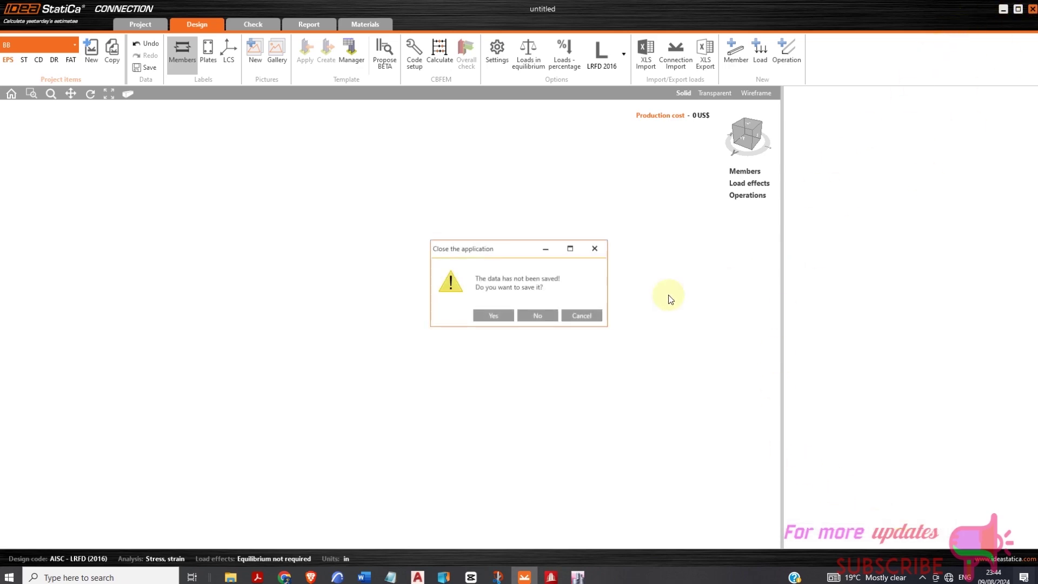
pyautogui.click(538, 316)
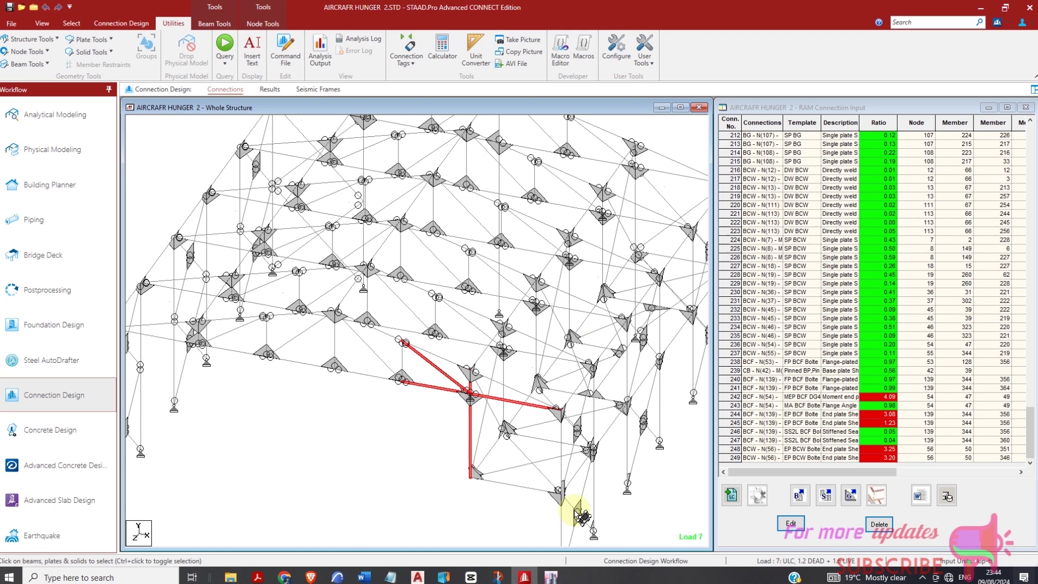
# Step: Select the four hanger-node beams with the Geometry Cursor and send them via User Tools > IDEA STATICA
pyautogui.rightClick(407, 423)
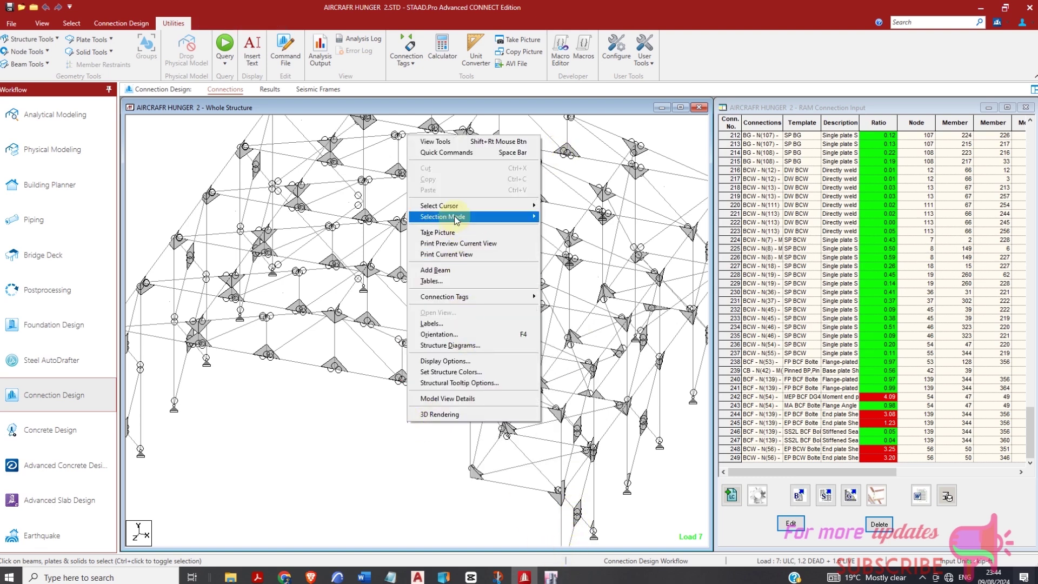
pyautogui.moveTo(529, 208)
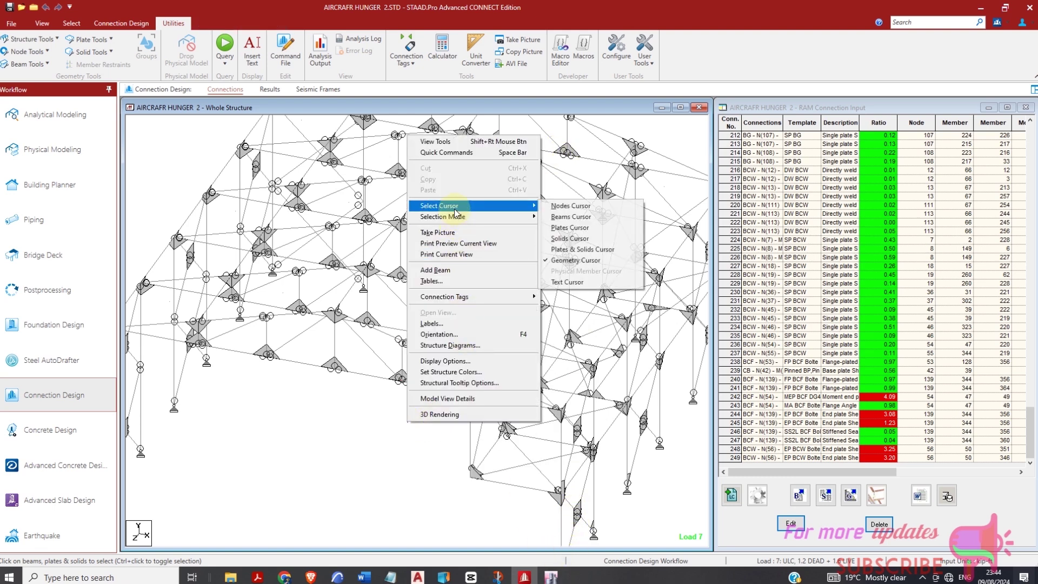
pyautogui.click(572, 261)
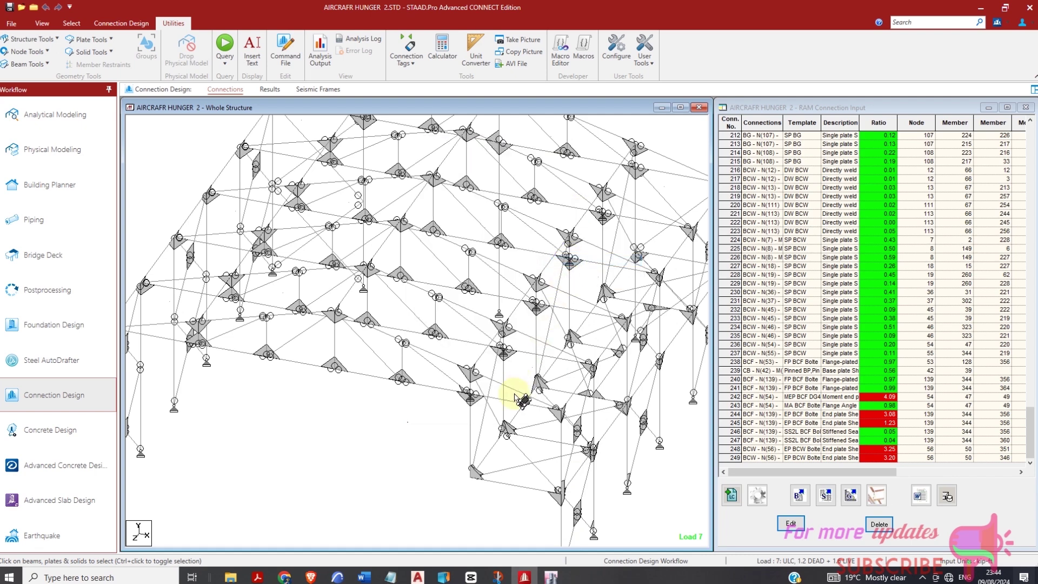
pyautogui.click(479, 401)
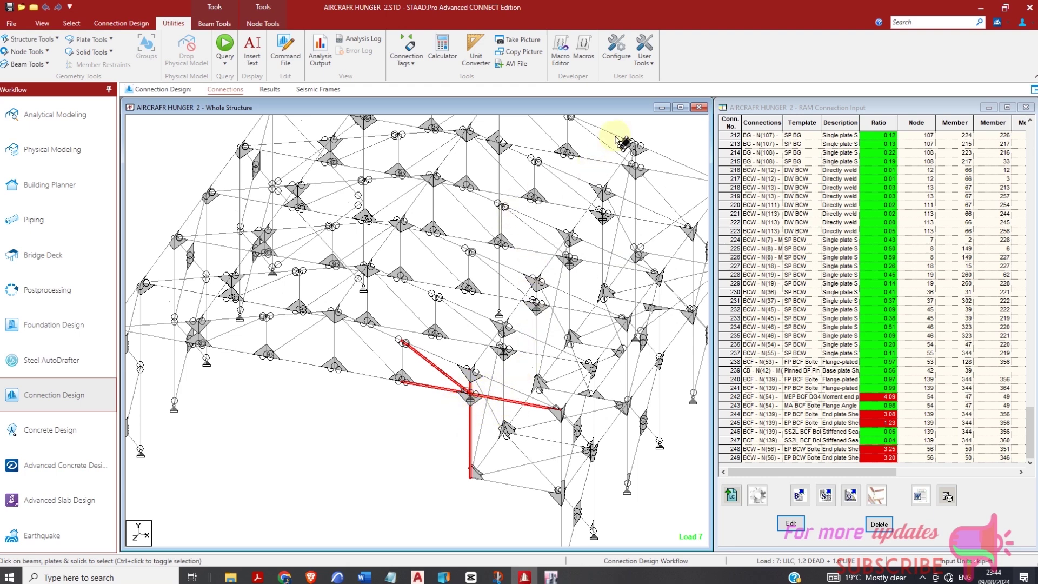
pyautogui.click(645, 50)
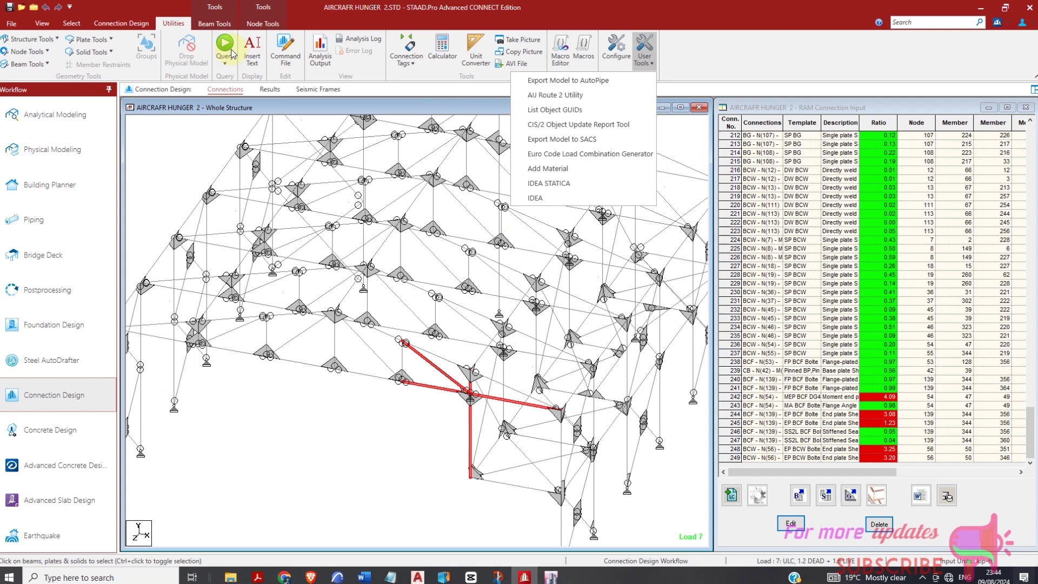
pyautogui.click(549, 184)
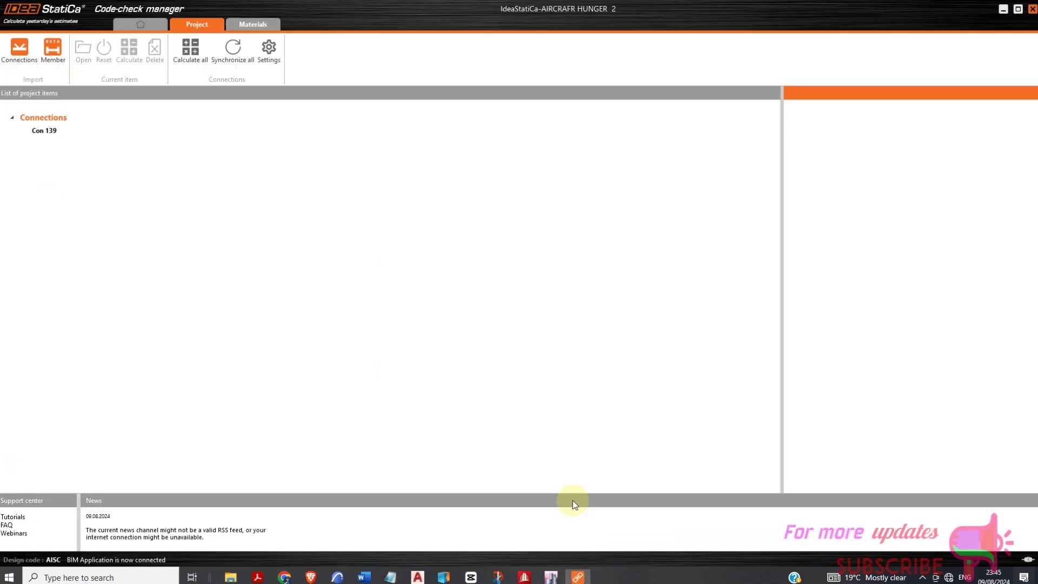
# Step: Import connections from the STAAD model, select Con 139, and run the import again
pyautogui.click(19, 48)
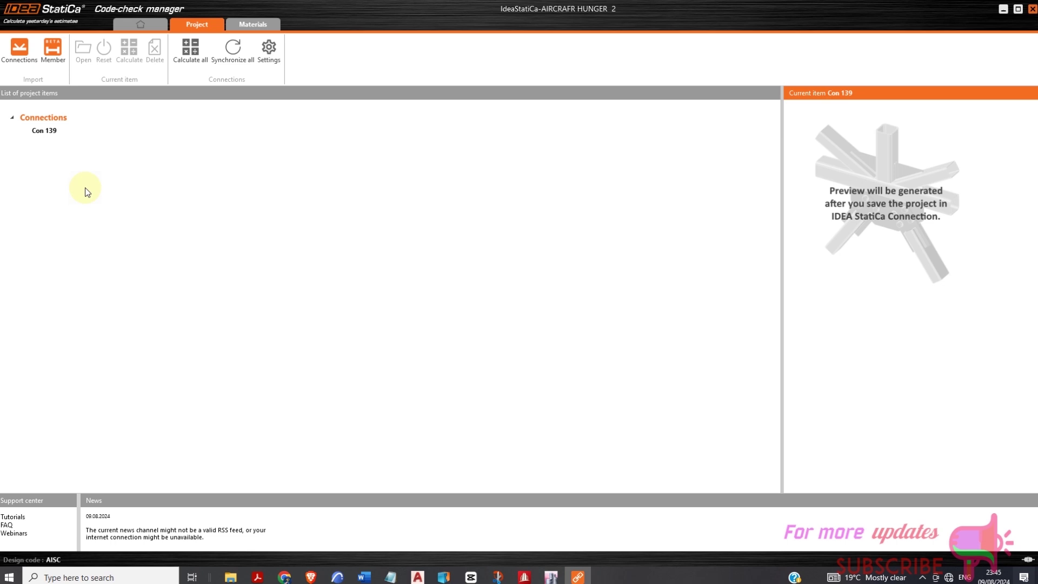
pyautogui.click(47, 132)
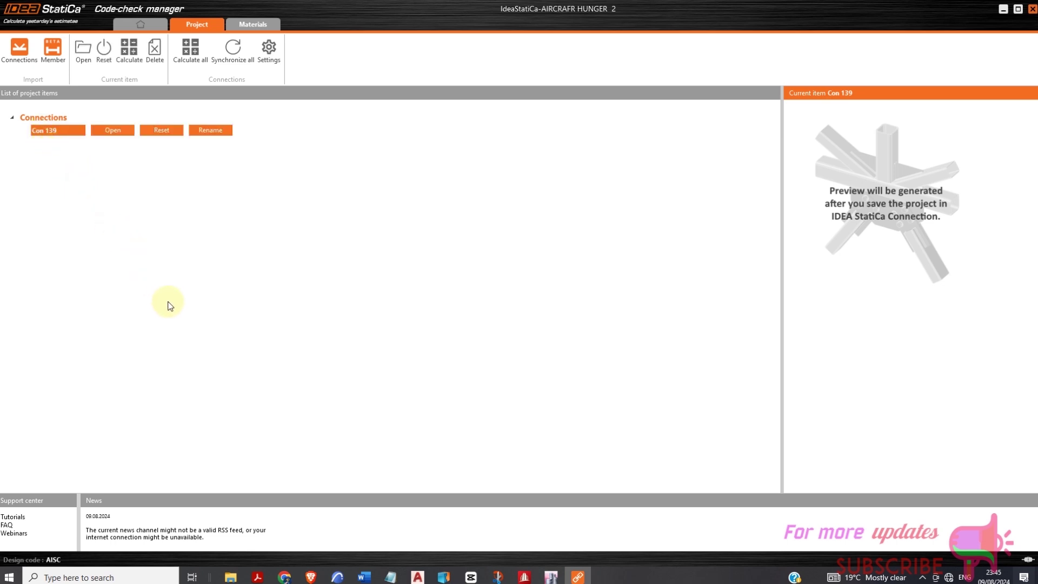
pyautogui.click(24, 51)
# Step: Open Con 139 for design and zoom in and out on its 3D joint
pyautogui.click(113, 131)
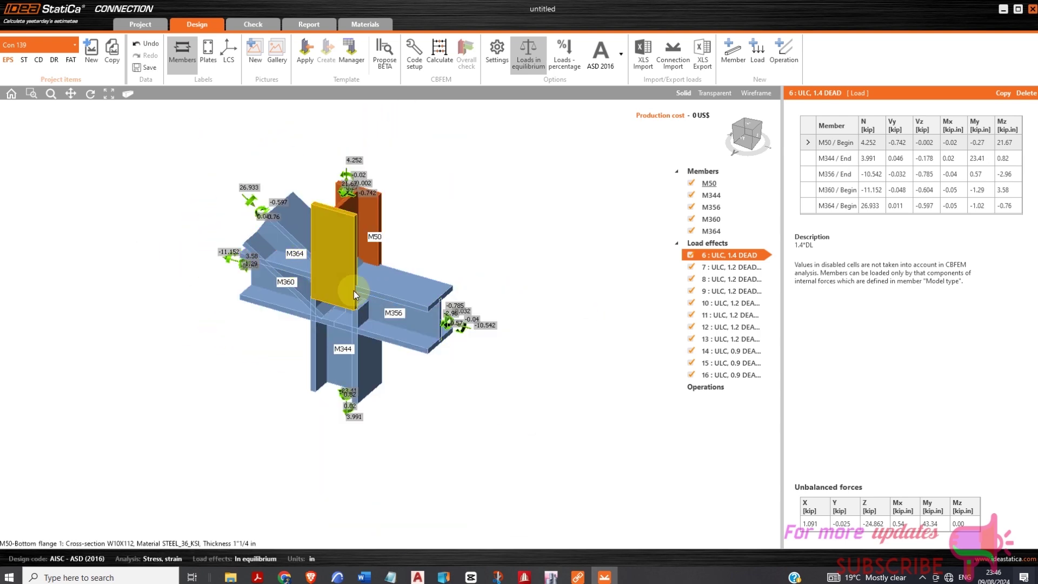
pyautogui.scroll(4, 337, 327)
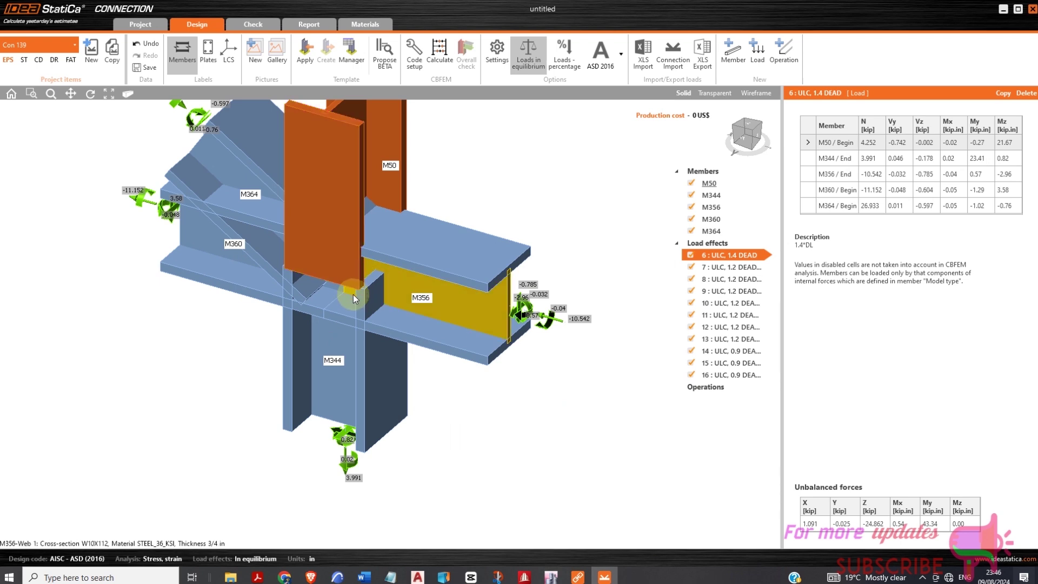
pyautogui.scroll(-4, 353, 294)
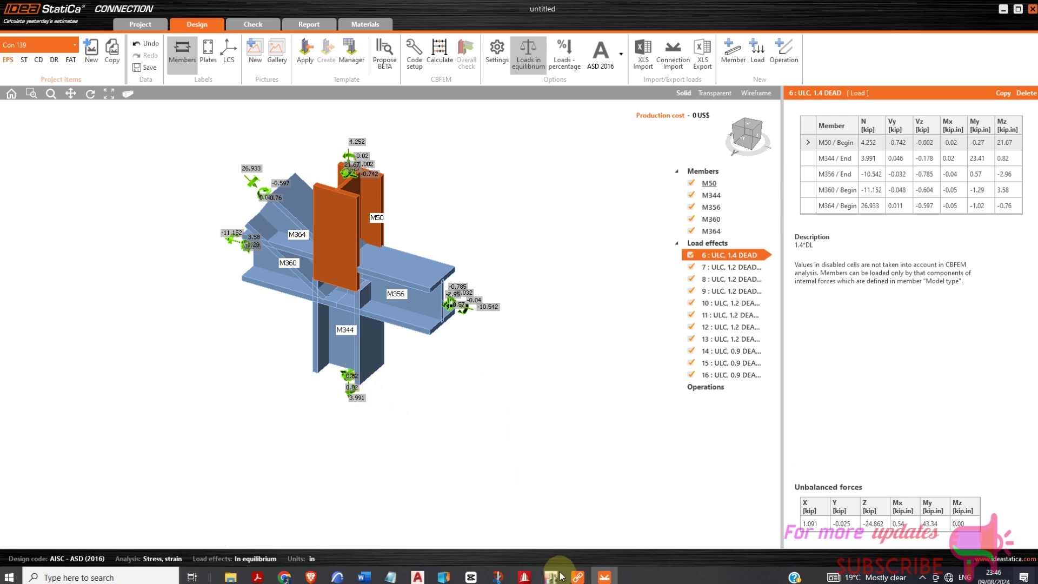
# Step: Switch to Code-check manager and back to the Con 139 joint model
pyautogui.click(576, 578)
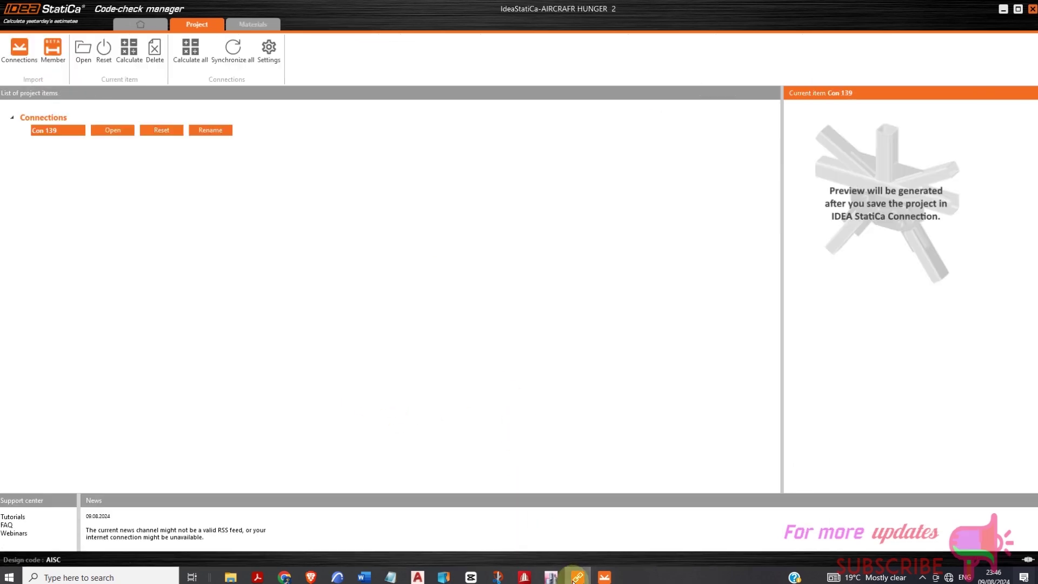
pyautogui.click(575, 579)
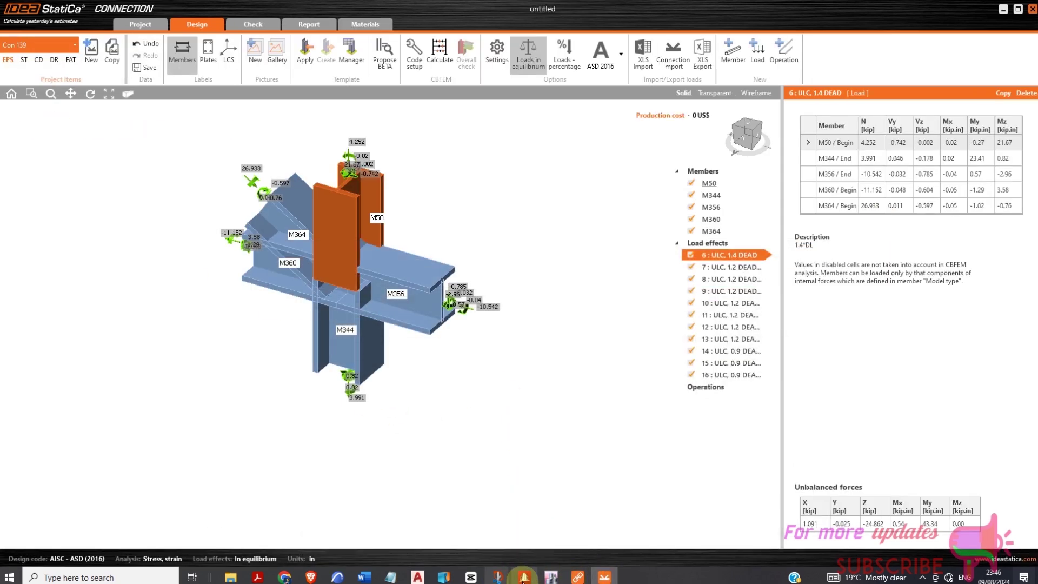
pyautogui.moveTo(265, 579)
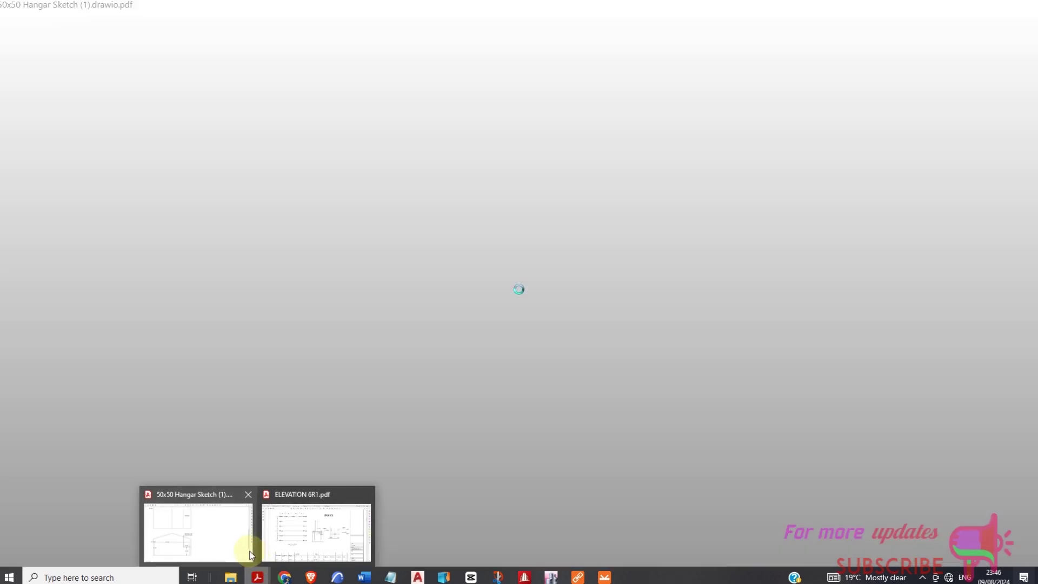
# Step: View the ELEVATION 6R1 drawing, then move DESIGN CALCULATIONS to page 36's Con 139 report
pyautogui.moveTo(295, 549)
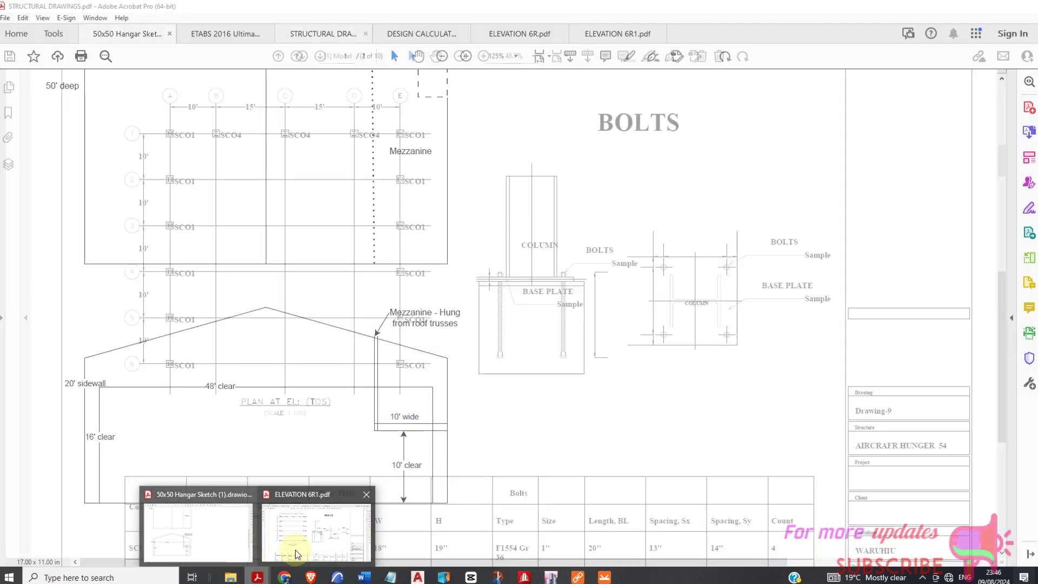
pyautogui.click(302, 533)
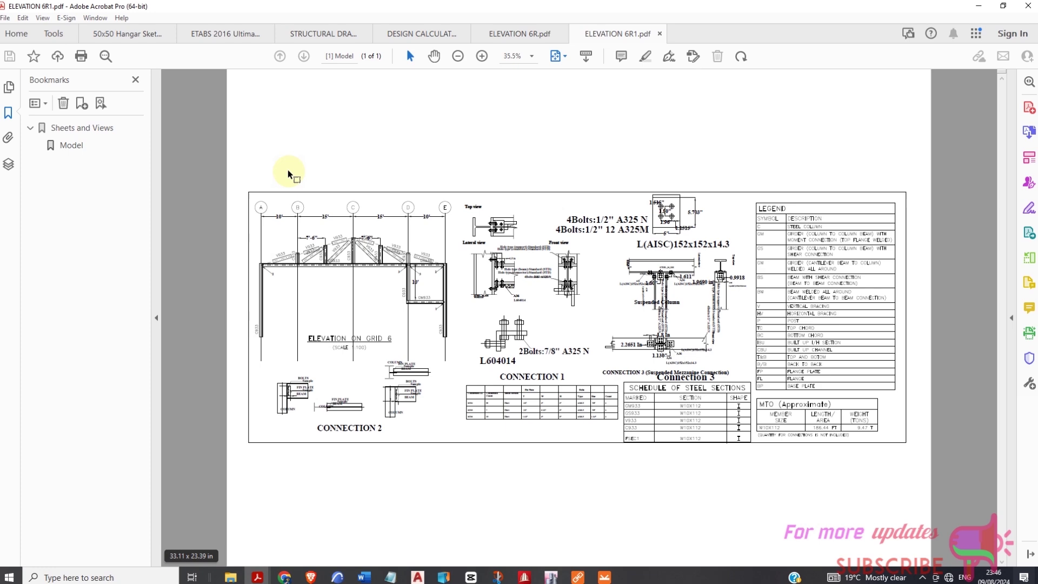
pyautogui.click(408, 35)
pyautogui.scroll(-3, 526, 324)
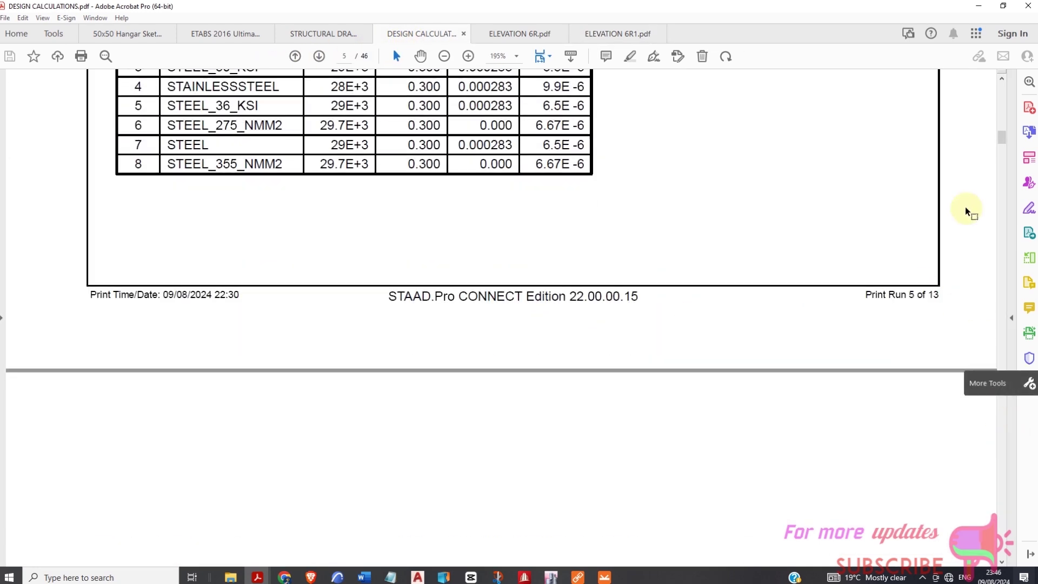
pyautogui.moveTo(1001, 151)
pyautogui.mouseDown()
pyautogui.moveTo(999, 289)
pyautogui.moveTo(955, 414)
pyautogui.moveTo(958, 470)
pyautogui.moveTo(961, 385)
pyautogui.moveTo(974, 455)
pyautogui.moveTo(973, 443)
pyautogui.mouseUp()
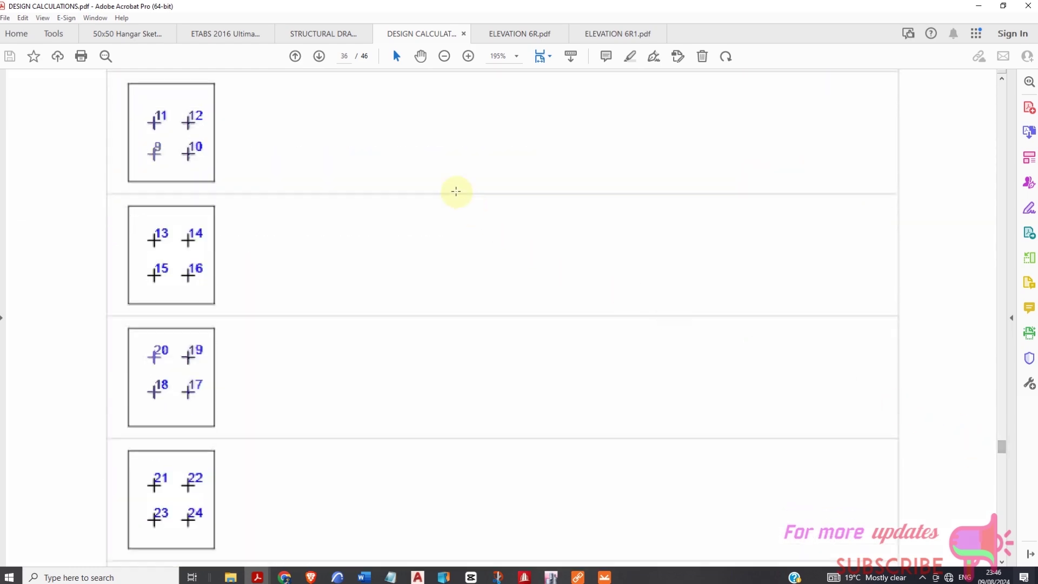
# Step: Show STRUCTURAL DRAWINGS page 6 enlarged on the Grid 6 elevation and Connection 1 and 3 bolt details
pyautogui.click(327, 36)
pyautogui.scroll(-2, 540, 329)
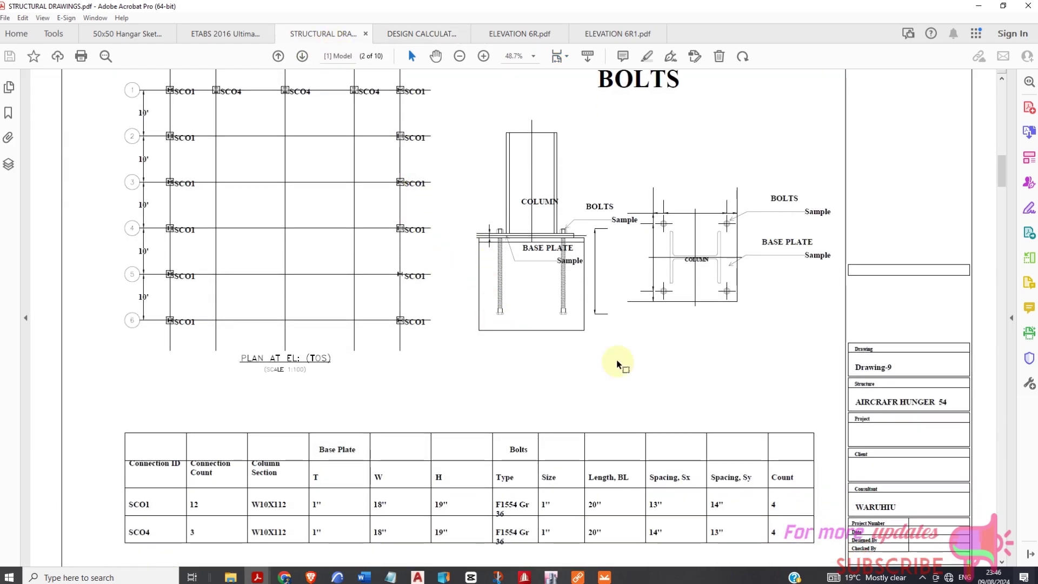
pyautogui.moveTo(1000, 196)
pyautogui.mouseDown()
pyautogui.moveTo(989, 265)
pyautogui.moveTo(997, 379)
pyautogui.moveTo(1001, 363)
pyautogui.mouseUp()
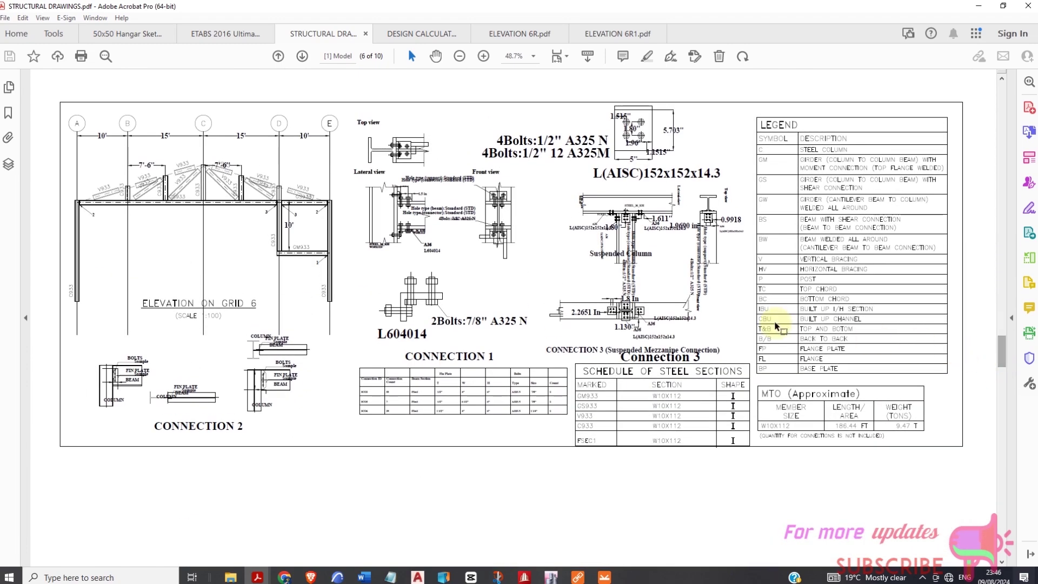
pyautogui.click(485, 57)
pyautogui.click(485, 57)
pyautogui.click(485, 58)
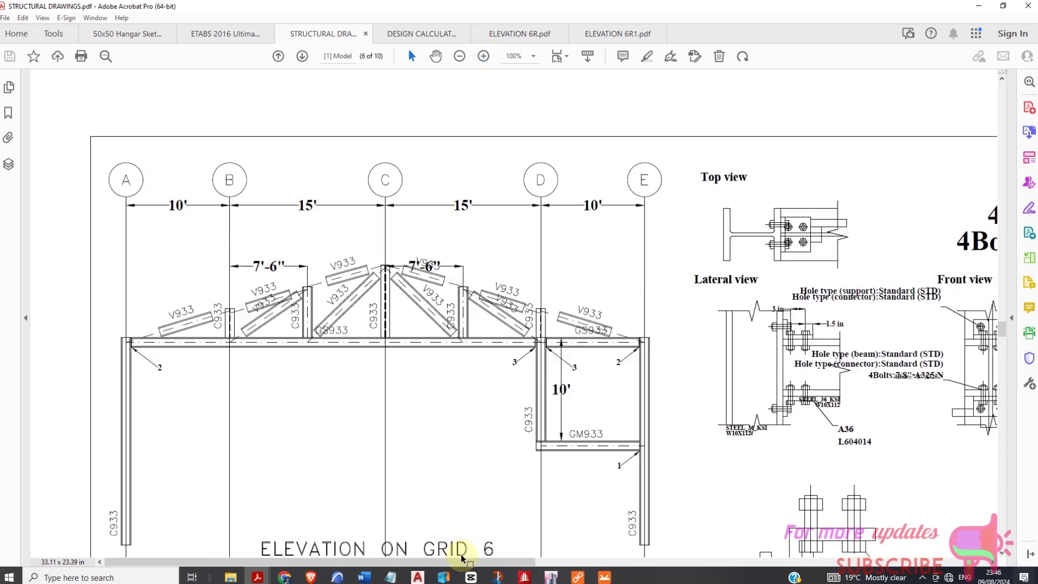
pyautogui.moveTo(511, 561); pyautogui.dragTo(733, 527)
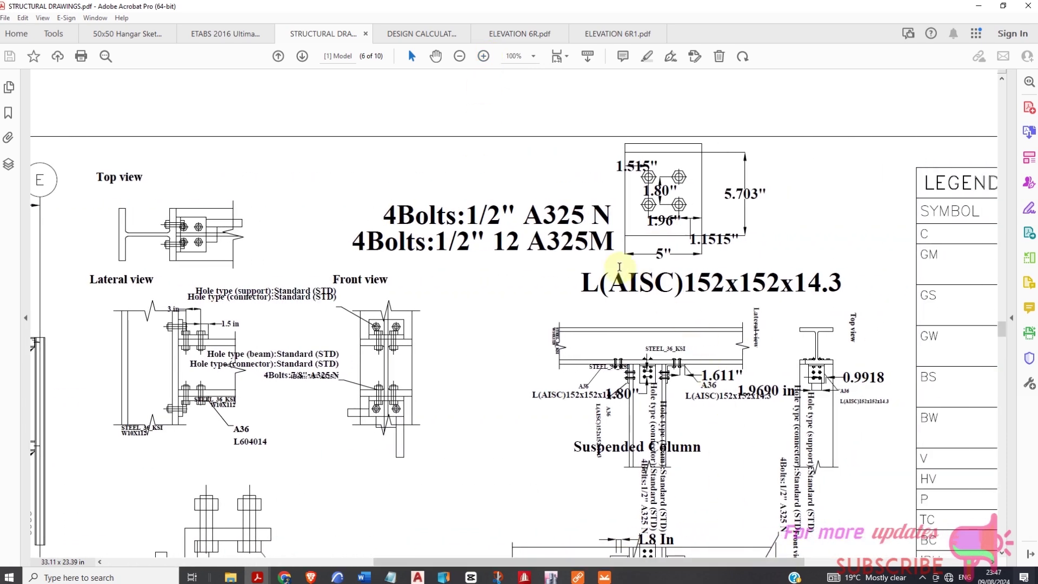
# Step: Bring up the Bandicam recorder window from the system tray
pyautogui.scroll(-3, 602, 269)
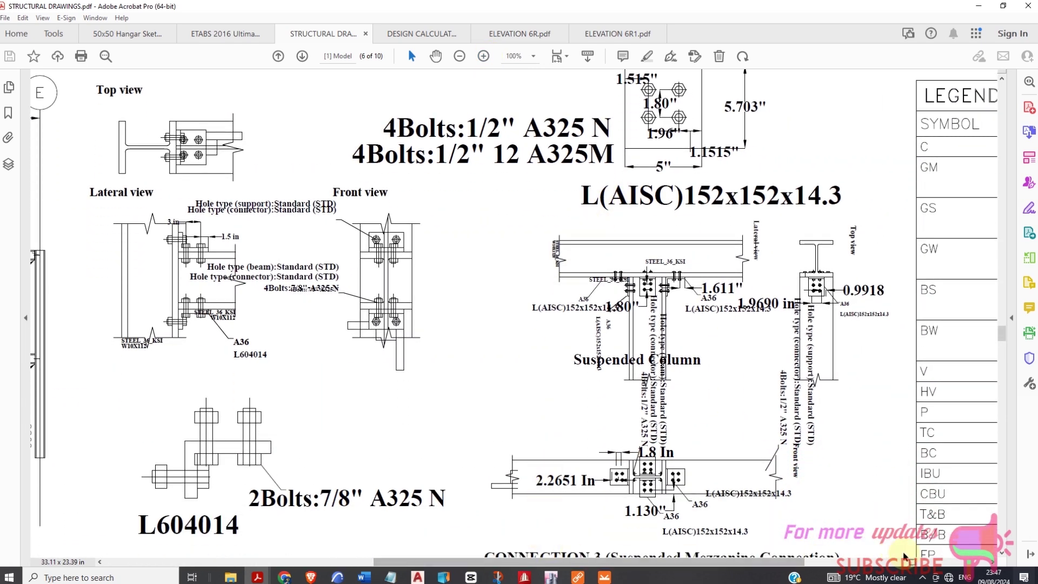
pyautogui.click(922, 577)
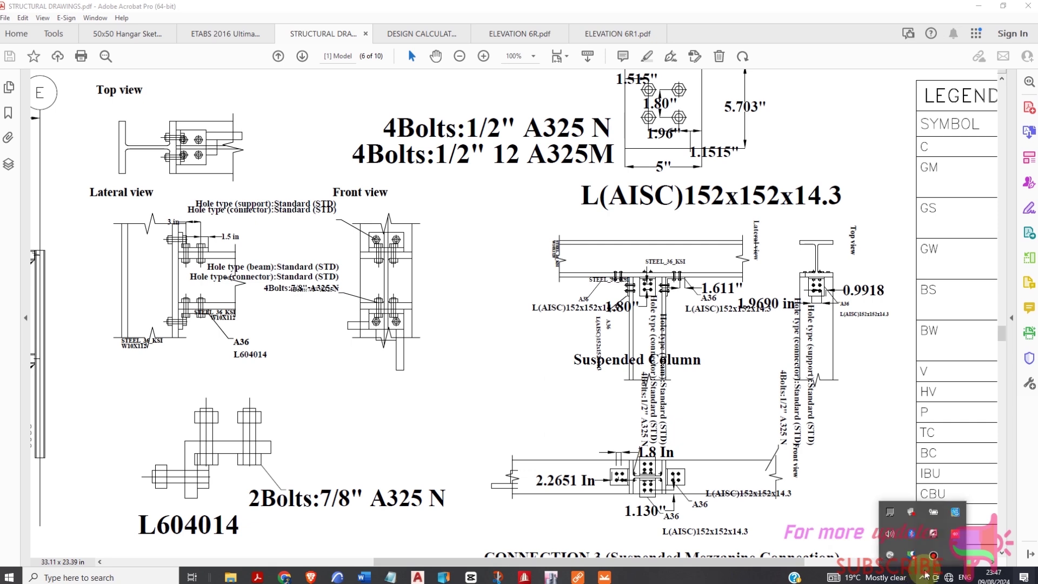
pyautogui.click(933, 555)
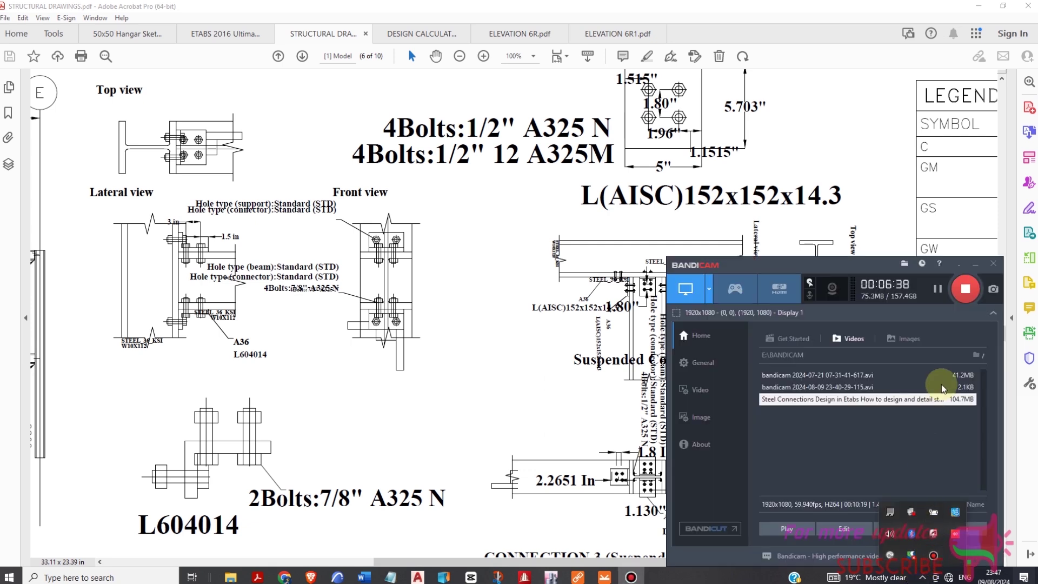